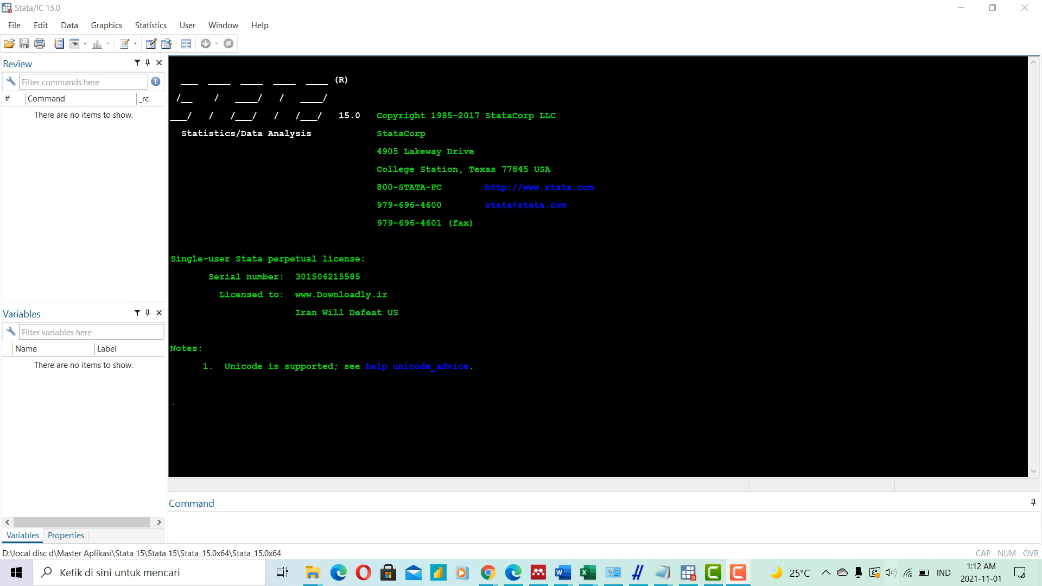
- Import the Excel file "data rgresi (time series)" from Sheet1, using the first row as variable names
click(14, 25)
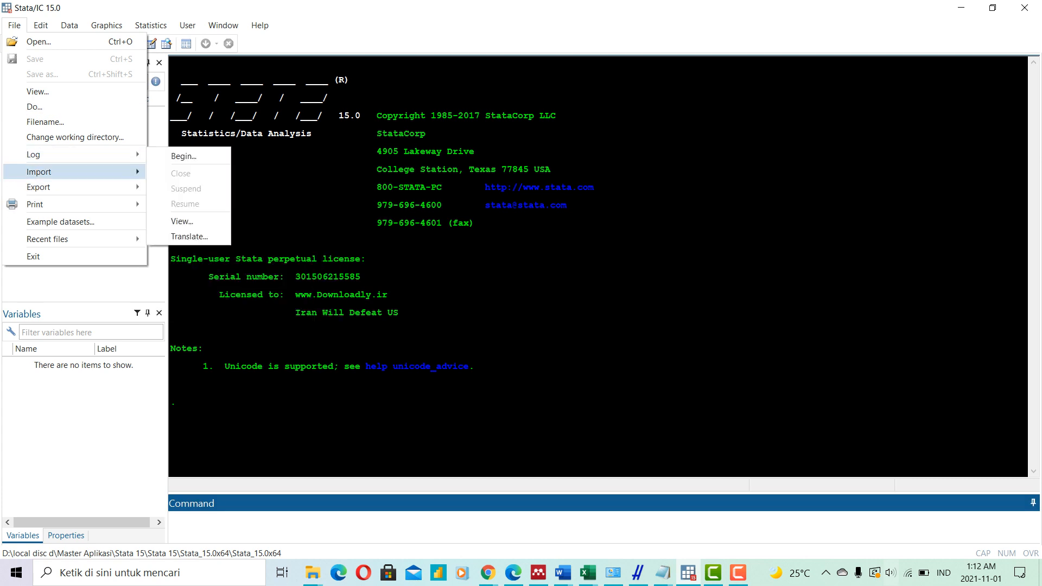
mouse_move(74, 171)
click(223, 173)
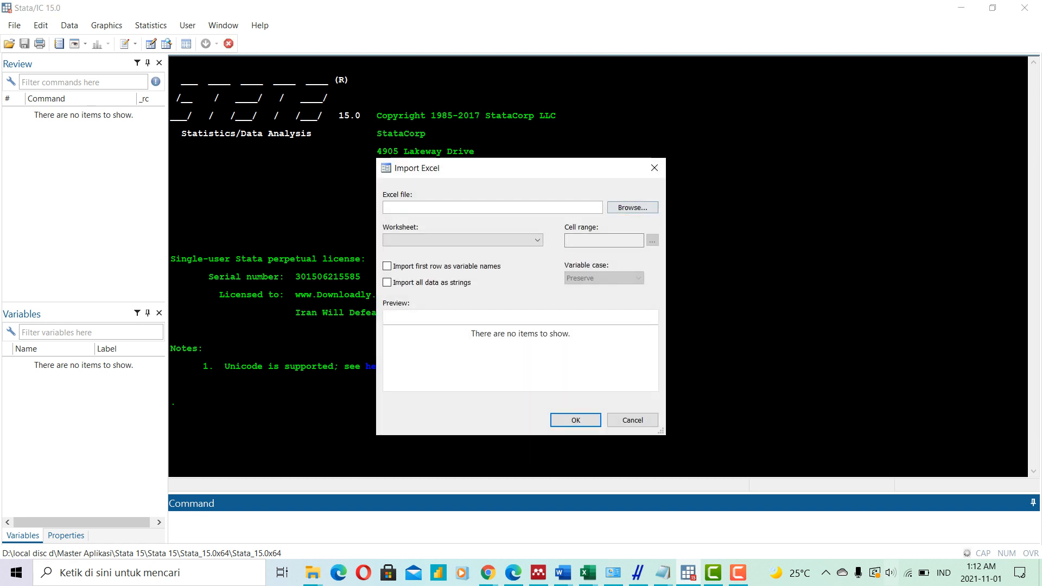
click(632, 207)
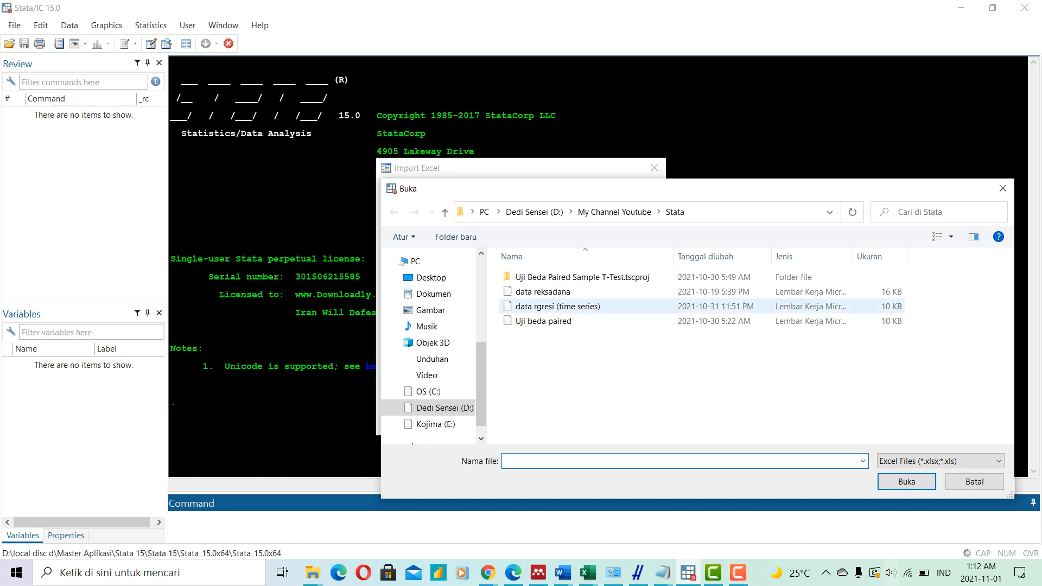
click(560, 307)
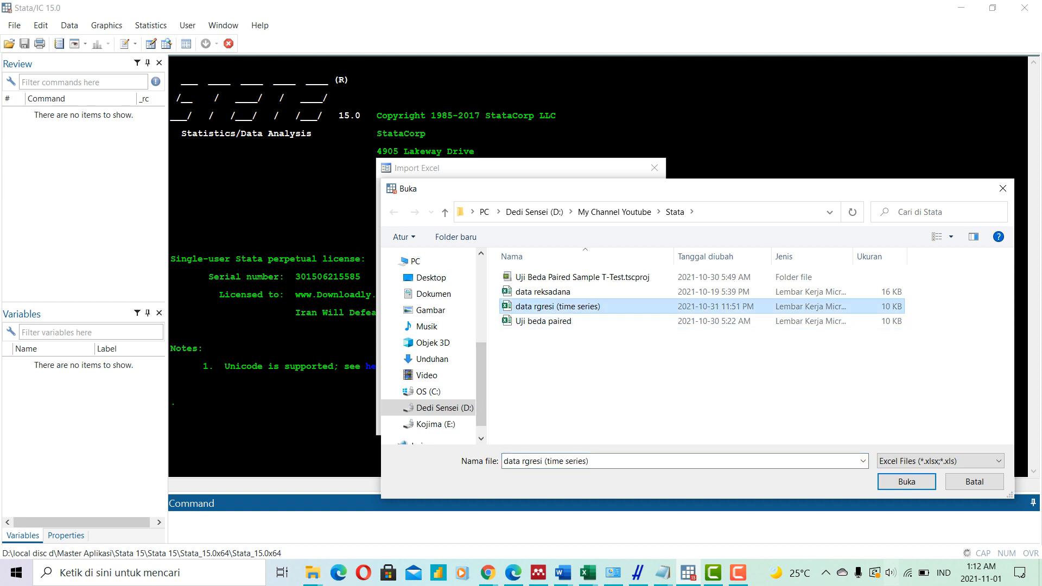
key(Return)
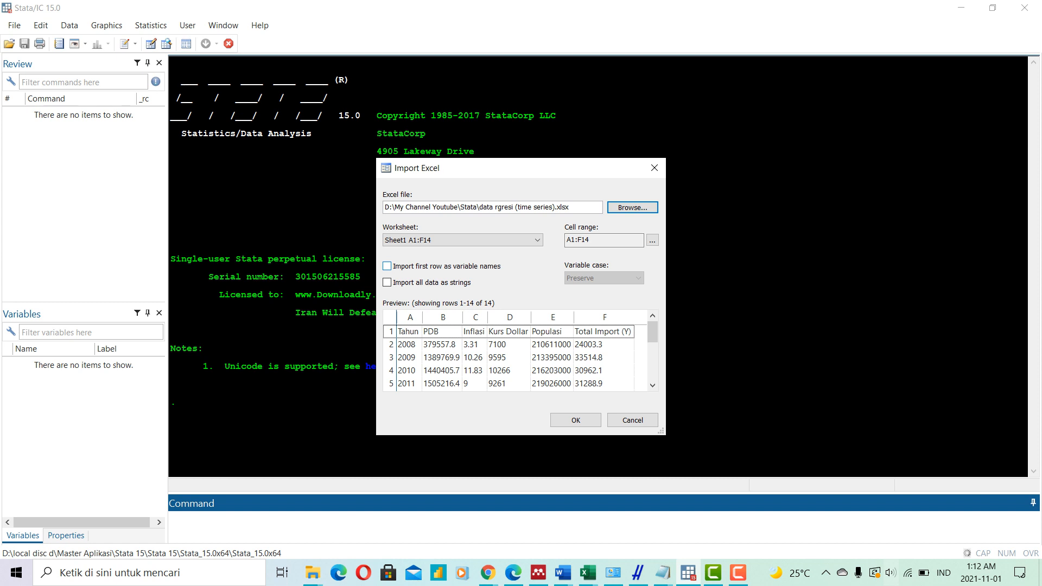
click(386, 266)
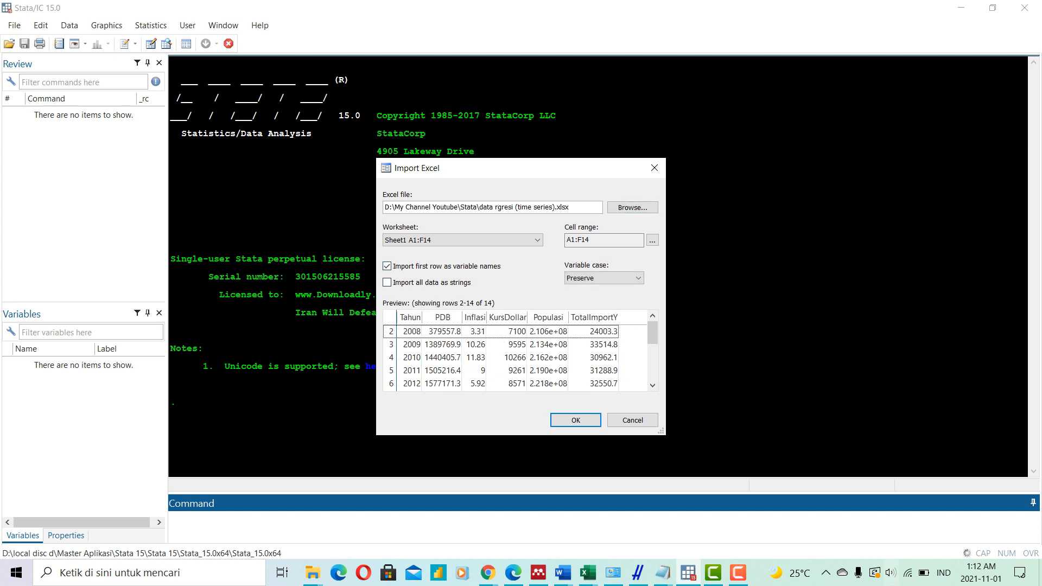
key(Return)
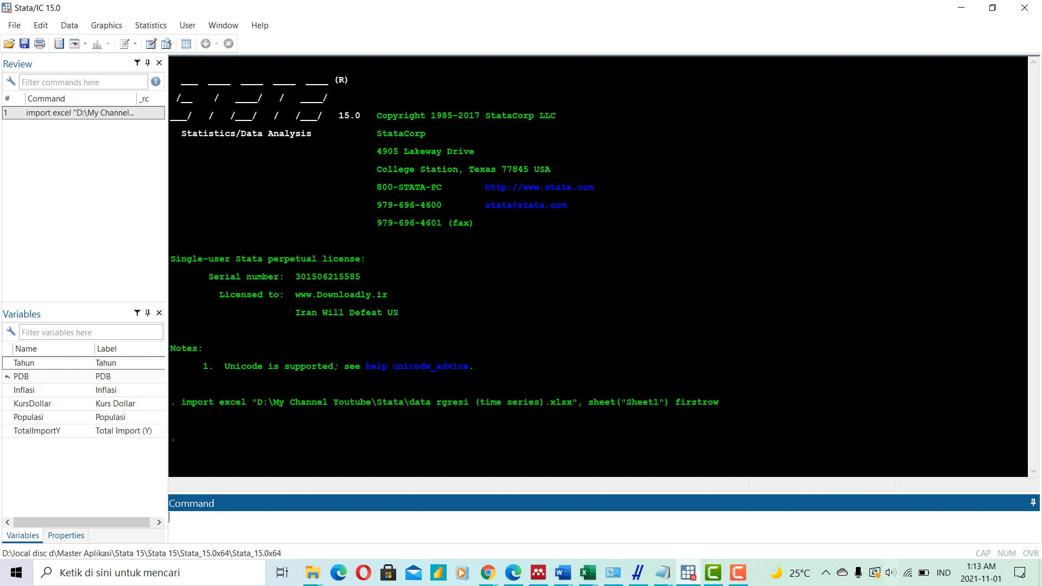
- Inspect the imported dataset in the Data Editor and return to the main results window
click(8, 375)
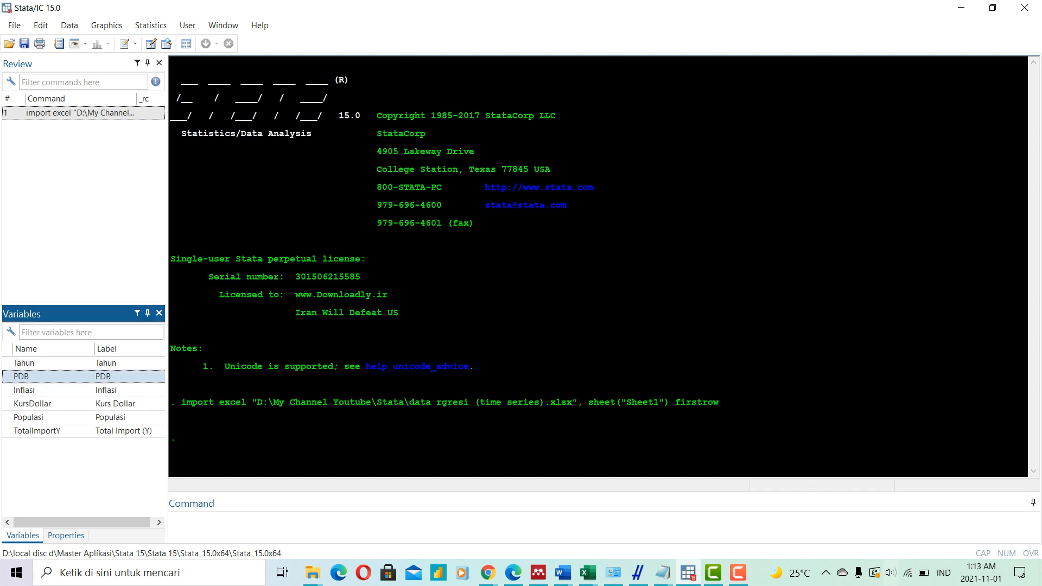
click(466, 326)
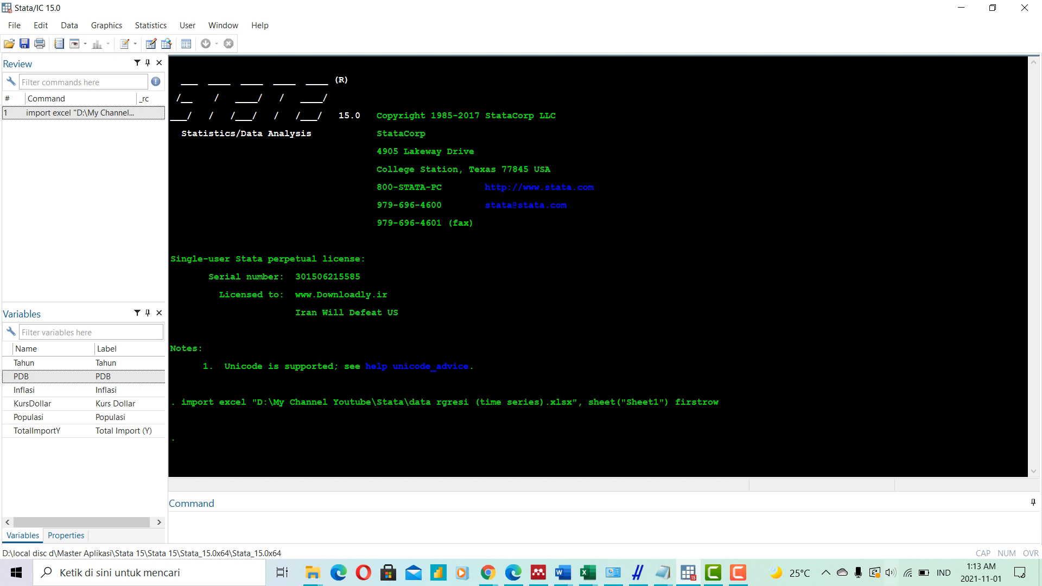
key(ctrl+8)
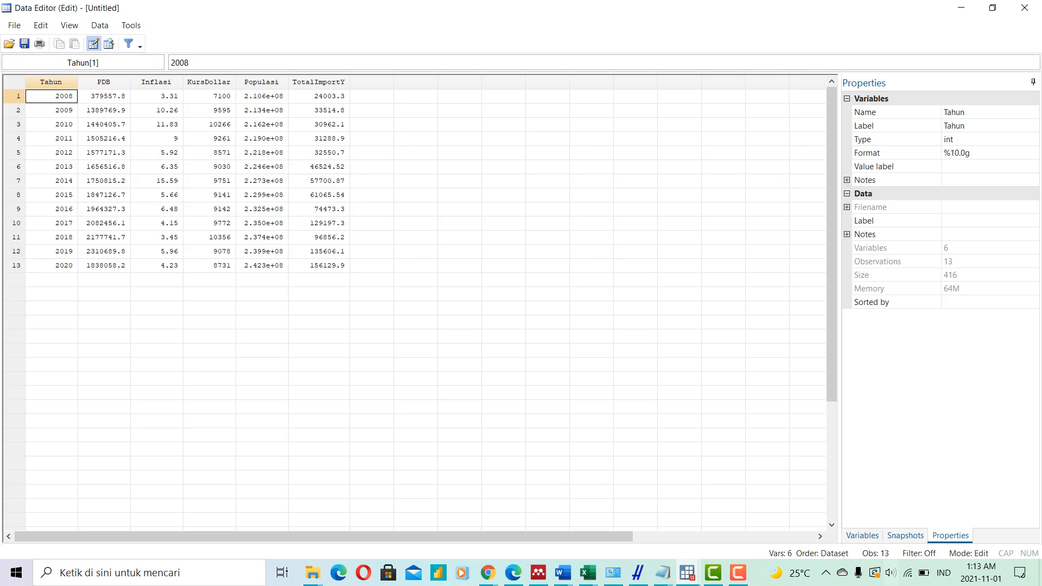
mouse_move(687, 572)
click(613, 512)
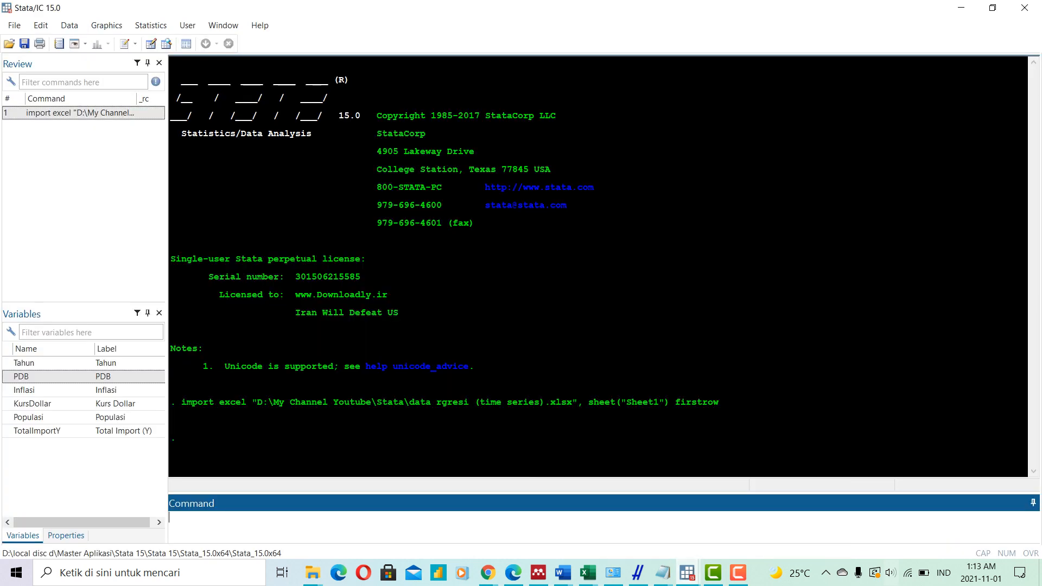
- Open a new Do-file Editor window
click(223, 25)
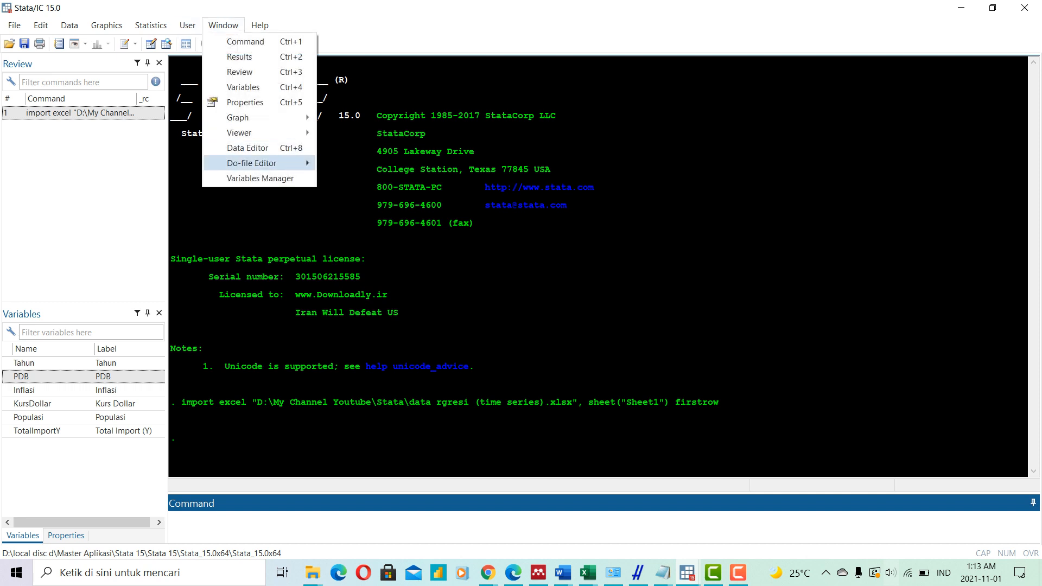
mouse_move(251, 163)
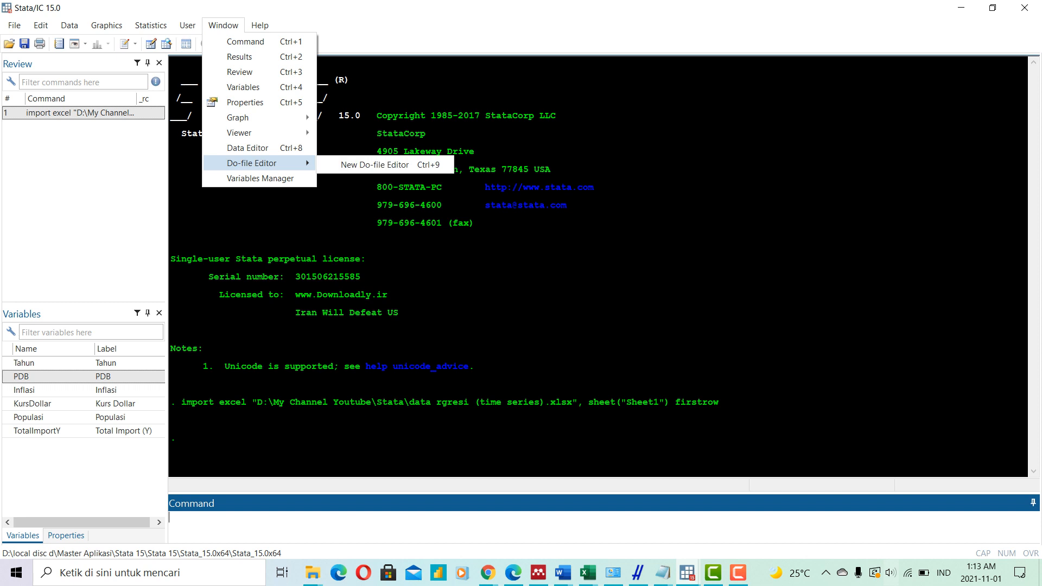
click(375, 164)
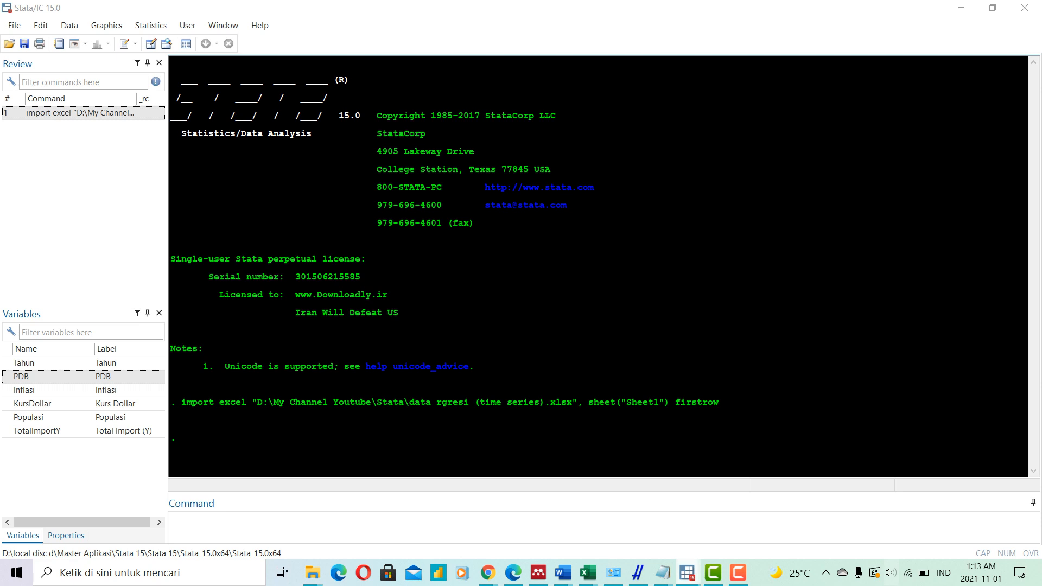
- Return to the Data Editor and rename the PDB variable as X1
mouse_move(687, 572)
click(668, 515)
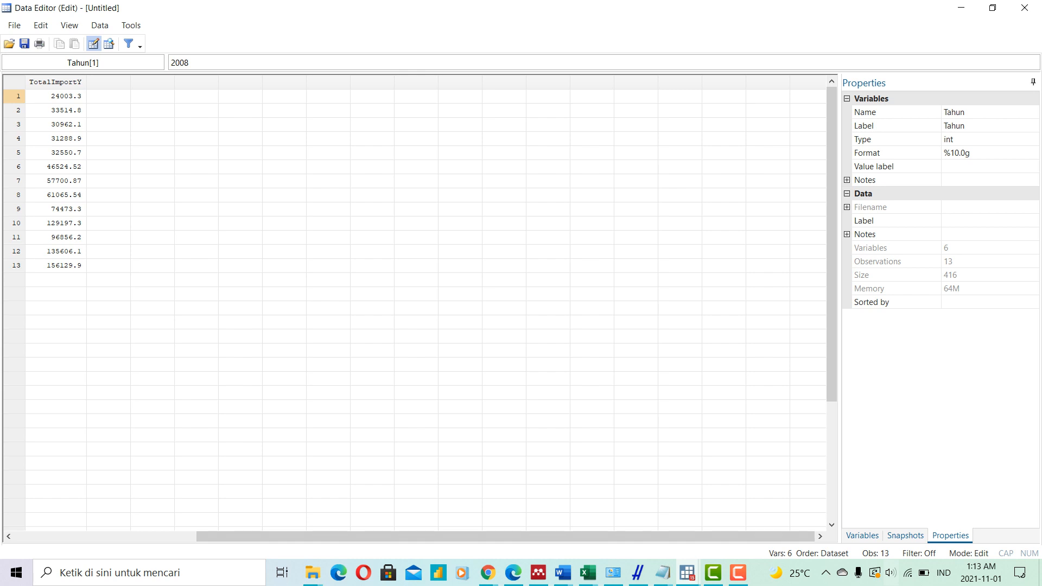
drag(412, 536, 231, 536)
click(103, 82)
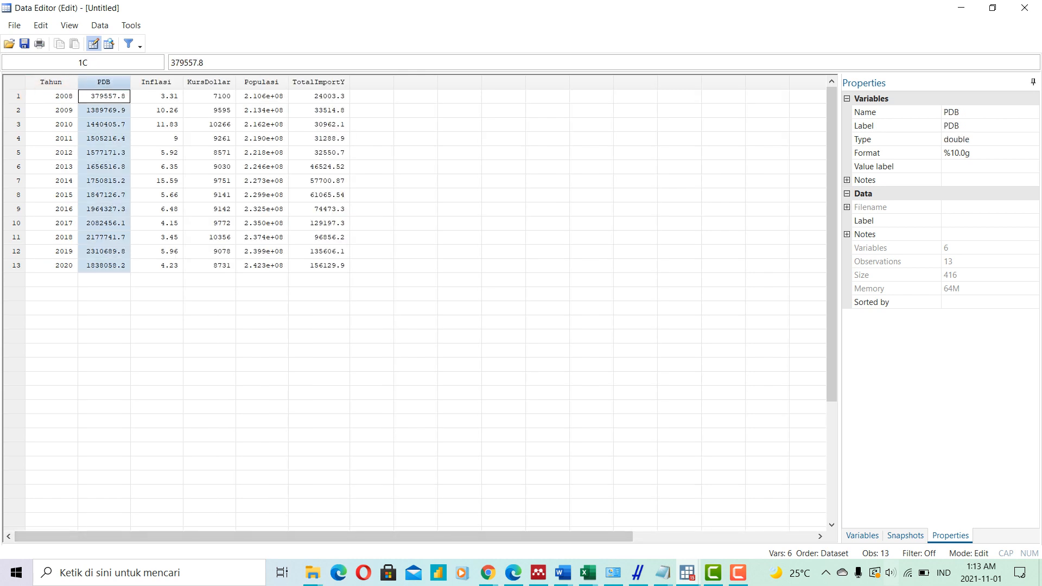
click(961, 112)
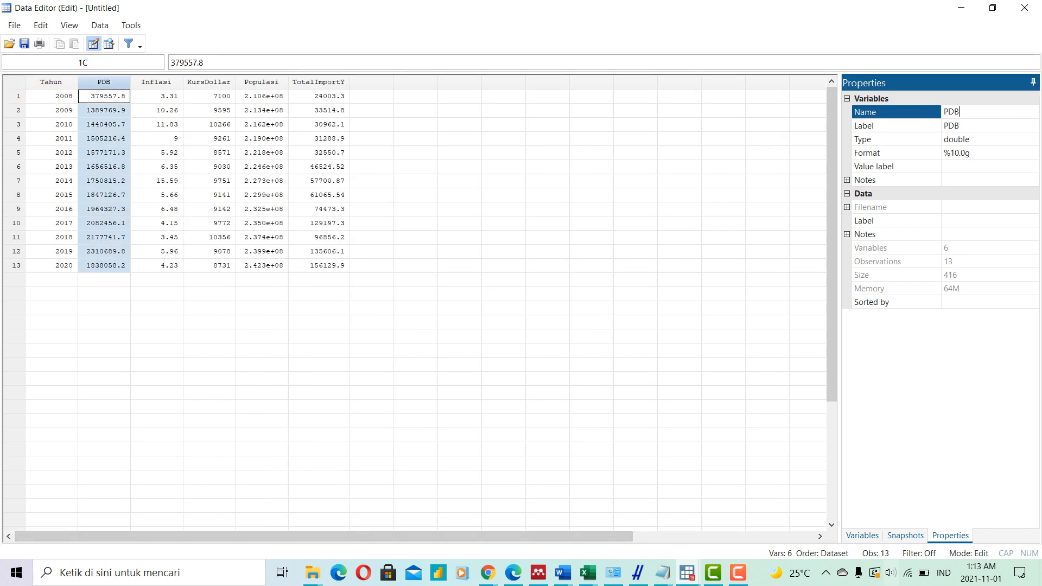
key(BackSpace)
key(BackSpace)
key(BackSpace)
key(Caps_Lock)
text(X1)
click(971, 140)
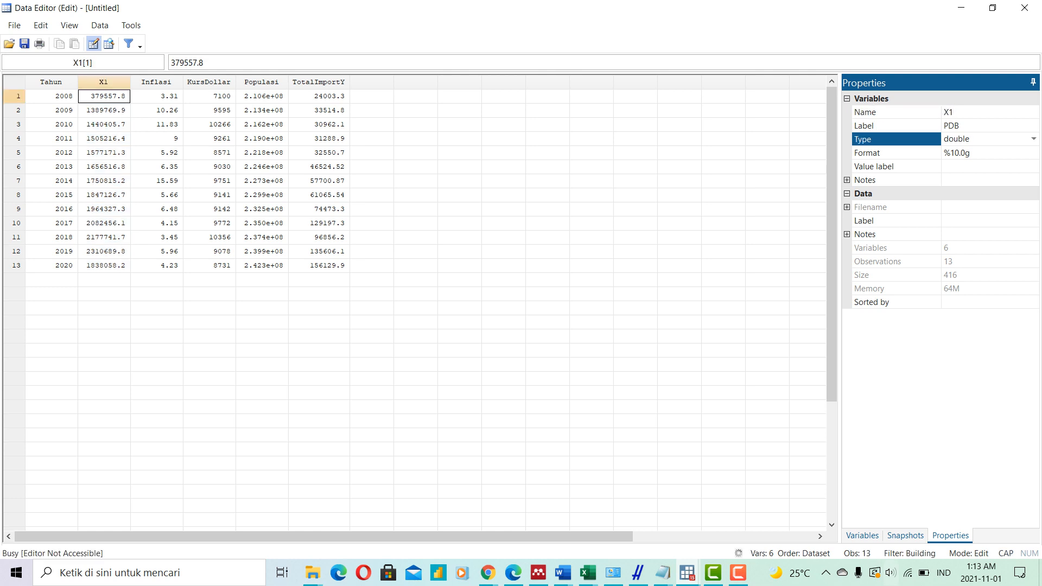
- Rename the Inflasi variable as X2 in its variable properties
click(156, 82)
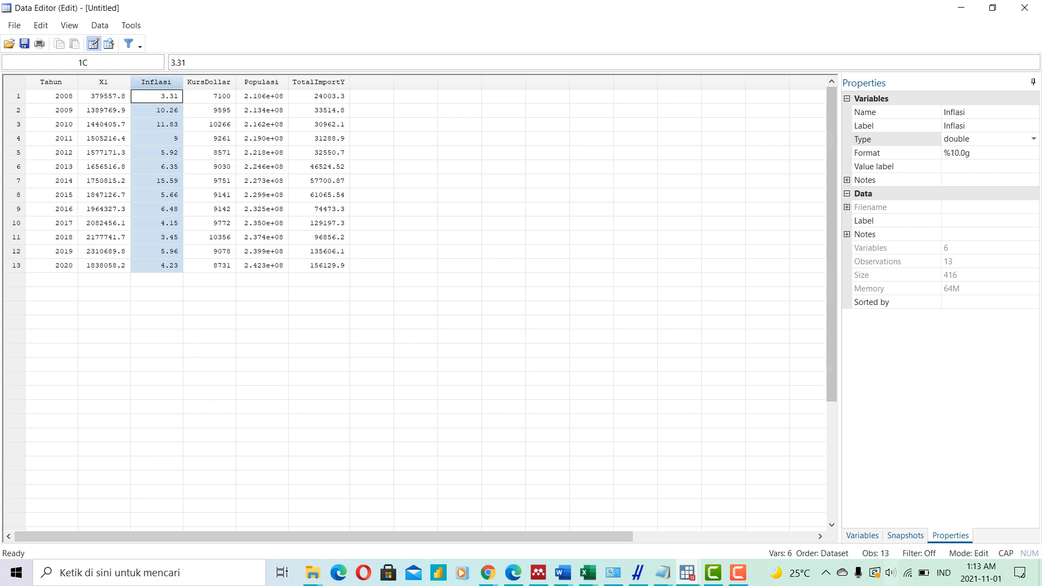
click(972, 112)
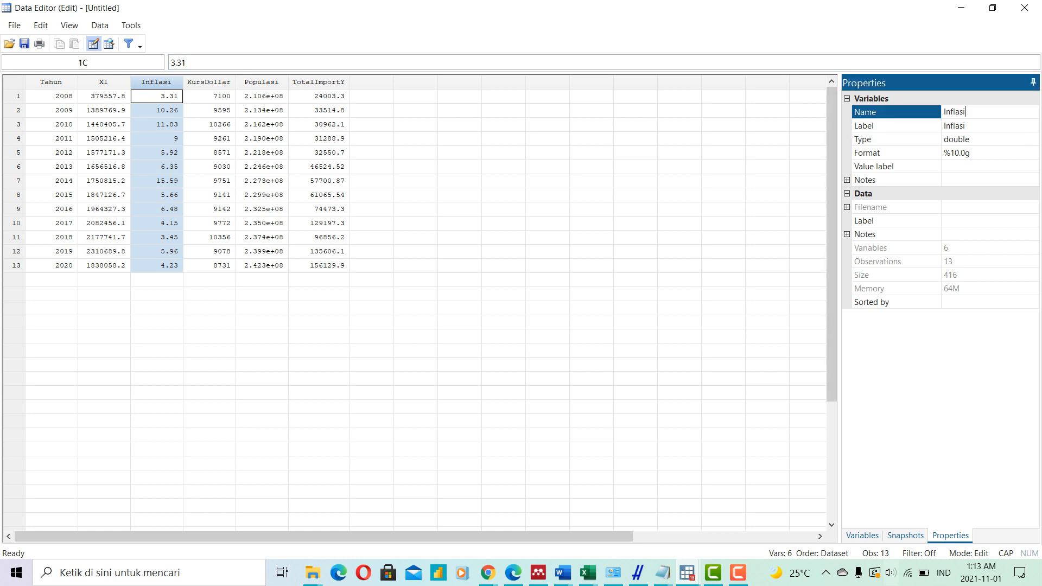
key(BackSpace)
key(BackSpace)
key(BackSpace)
key(BackSpace)
key(BackSpace)
key(BackSpace)
key(BackSpace)
text(X2)
key(Return)
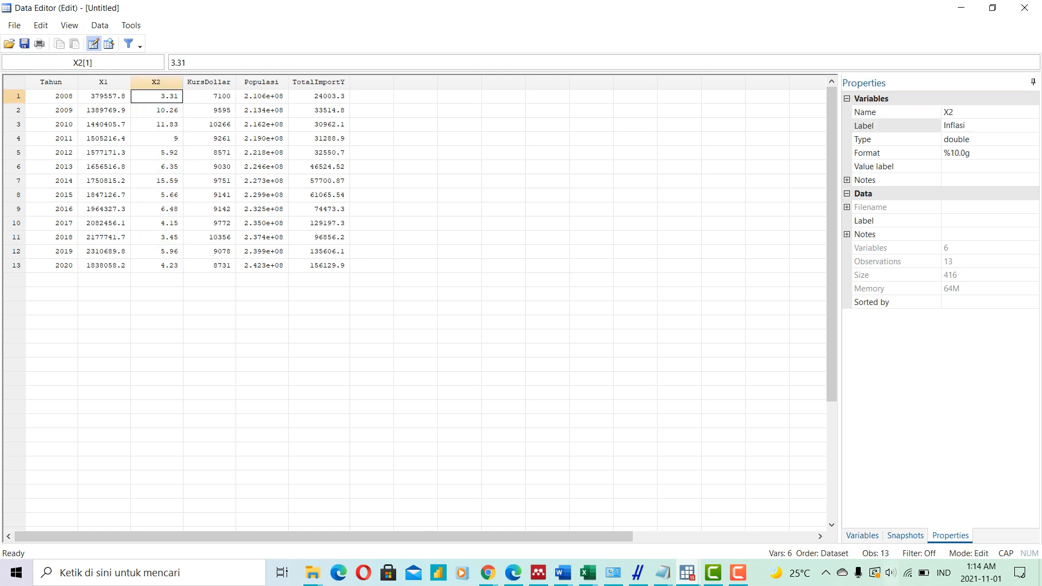
- Rename the KursDollar variable as Y in its variable properties
click(209, 82)
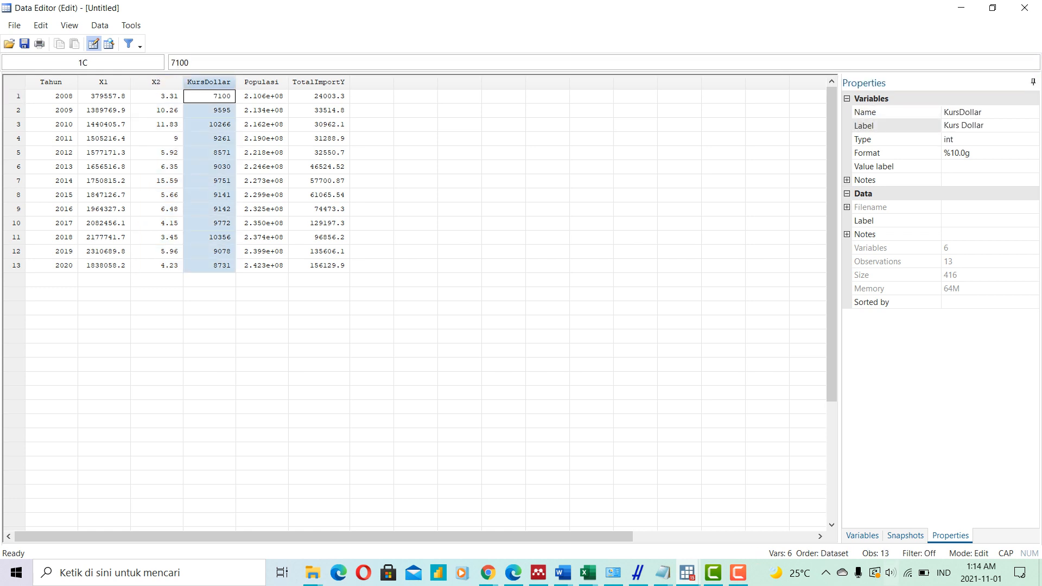
click(985, 112)
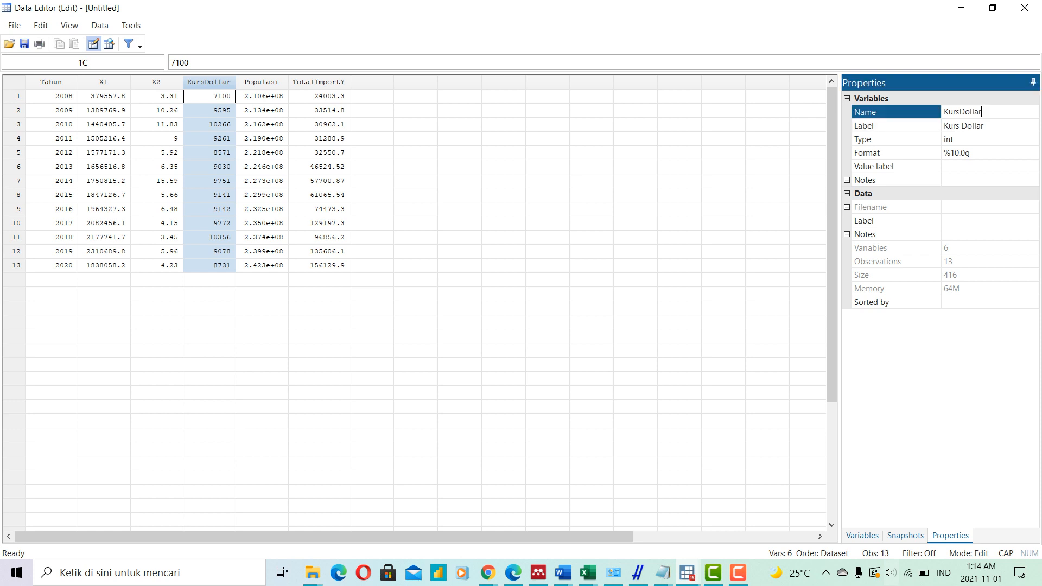
key(BackSpace)
key(BackSpace)
key(BackSpace)
key(BackSpace)
key(BackSpace)
key(BackSpace)
key(BackSpace)
key(BackSpace)
key(BackSpace)
key(BackSpace)
text(Y)
key(Return)
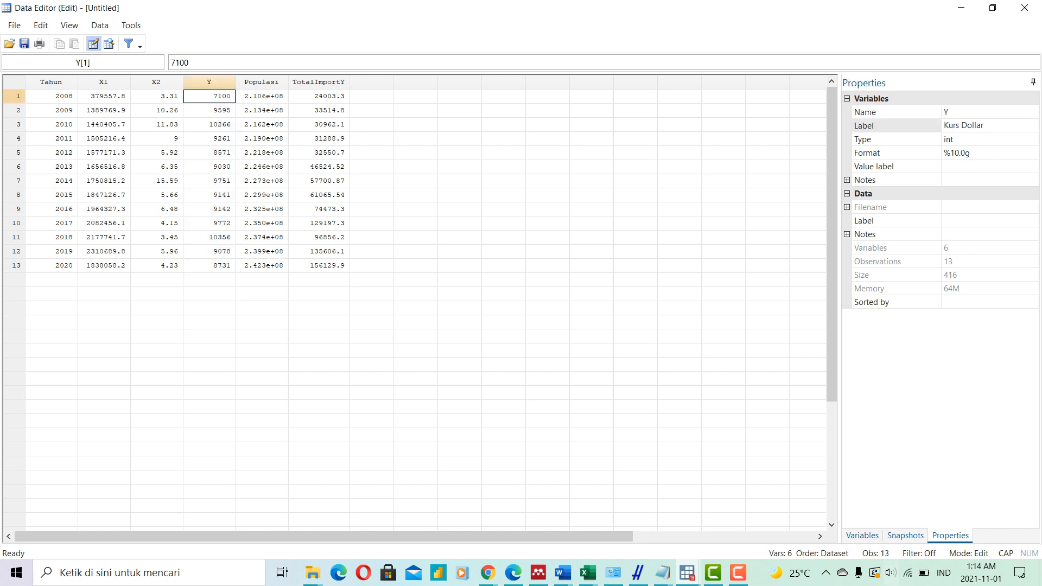
- Review the X1, X2 and Y columns and the properties of each variable
click(103, 82)
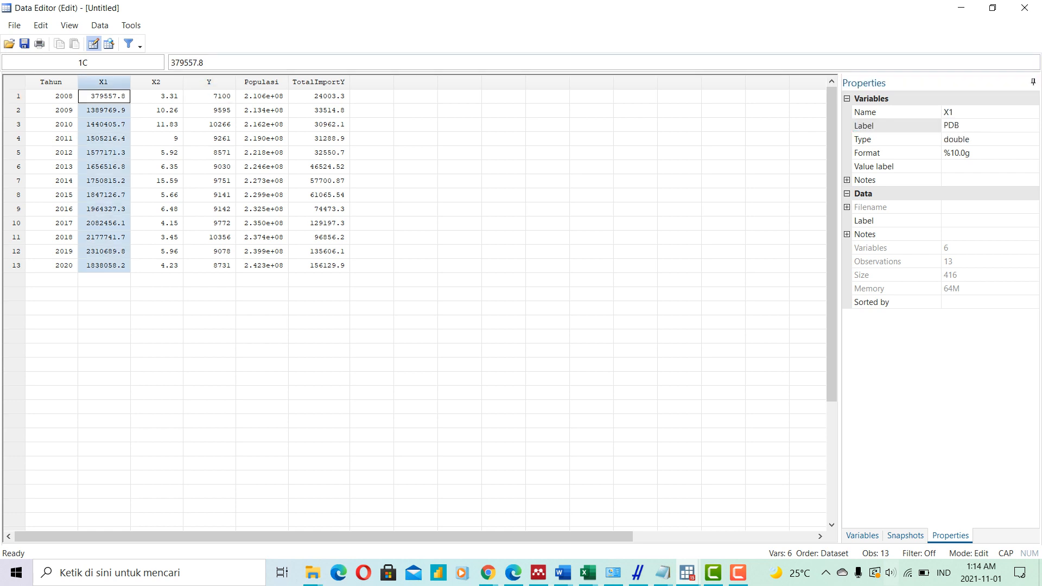
click(157, 82)
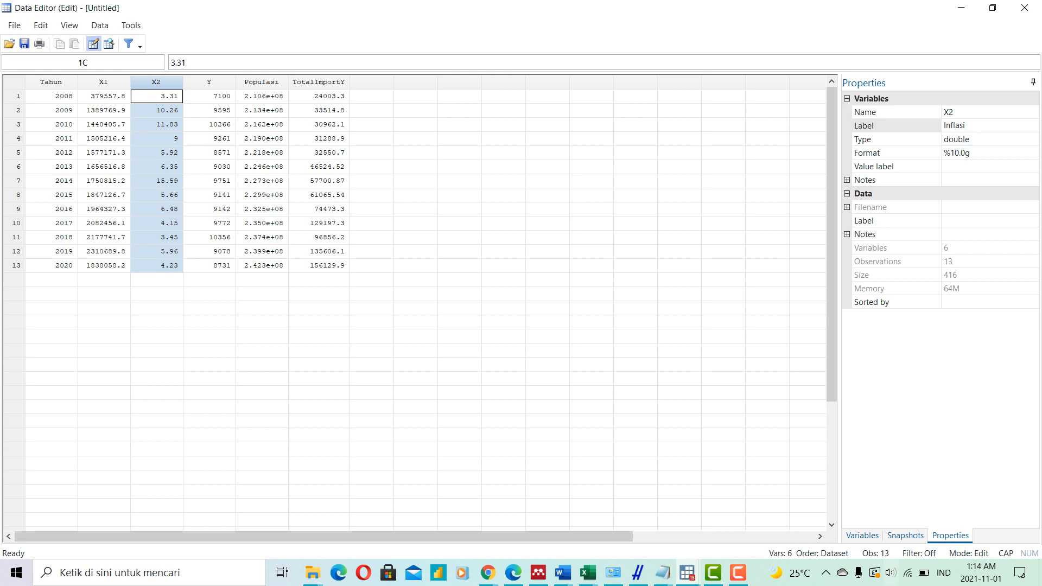
click(209, 82)
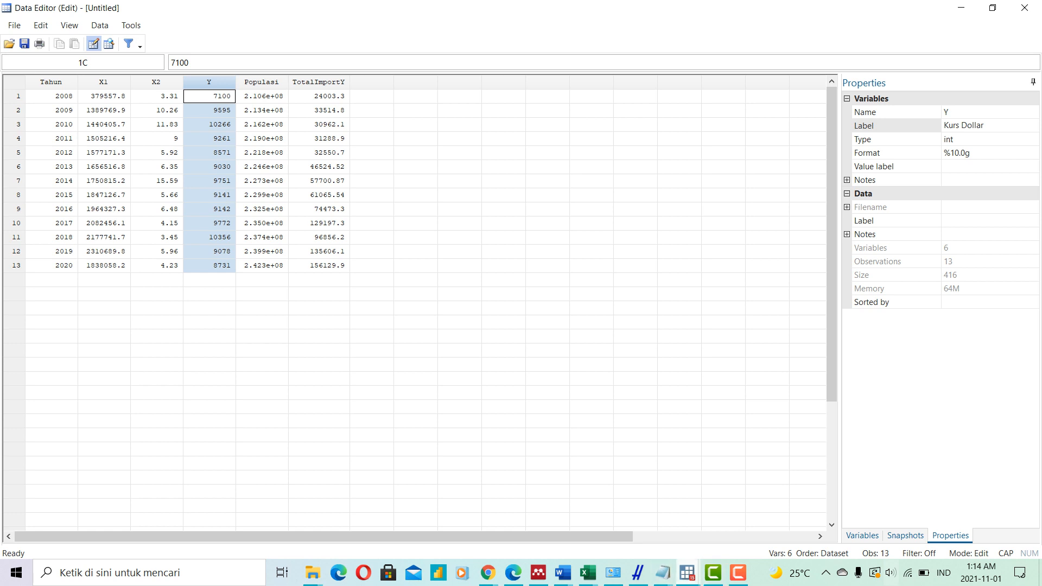
- From the main window, set up a compact table of summary statistics with X1, X2 and Y as its variables
click(687, 572)
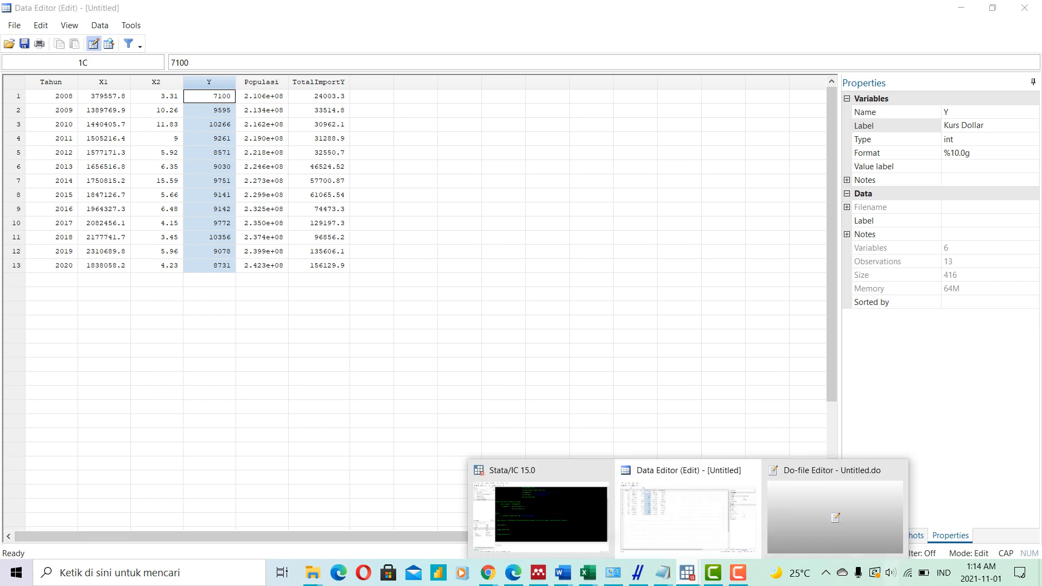
click(540, 513)
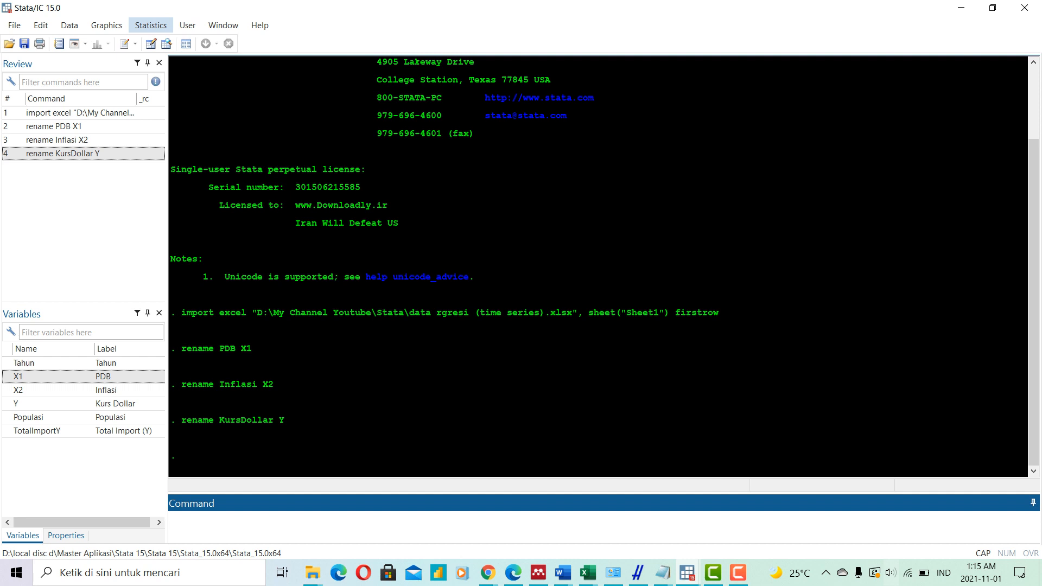
click(150, 25)
mouse_move(204, 41)
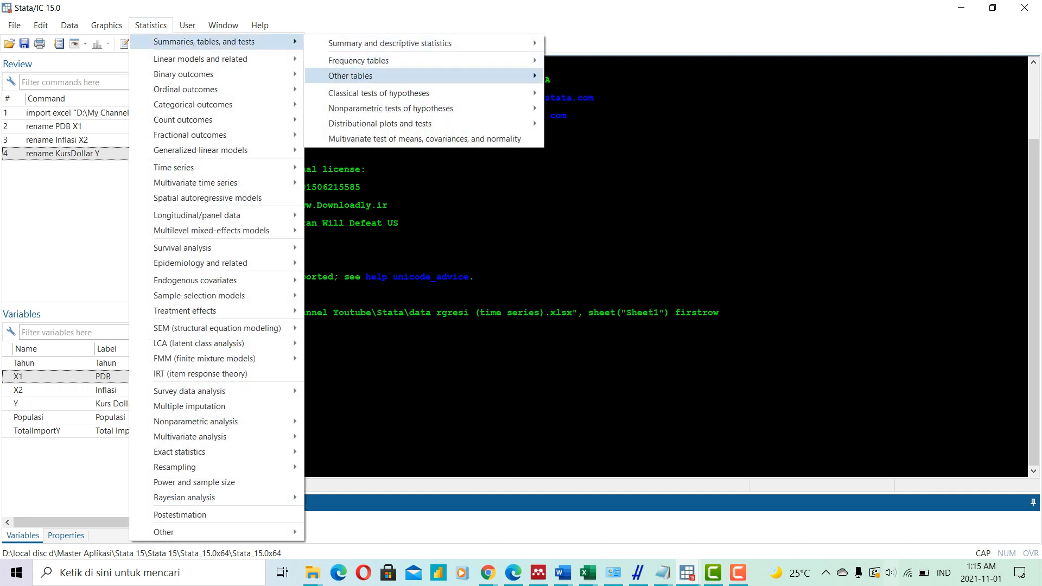
mouse_move(380, 75)
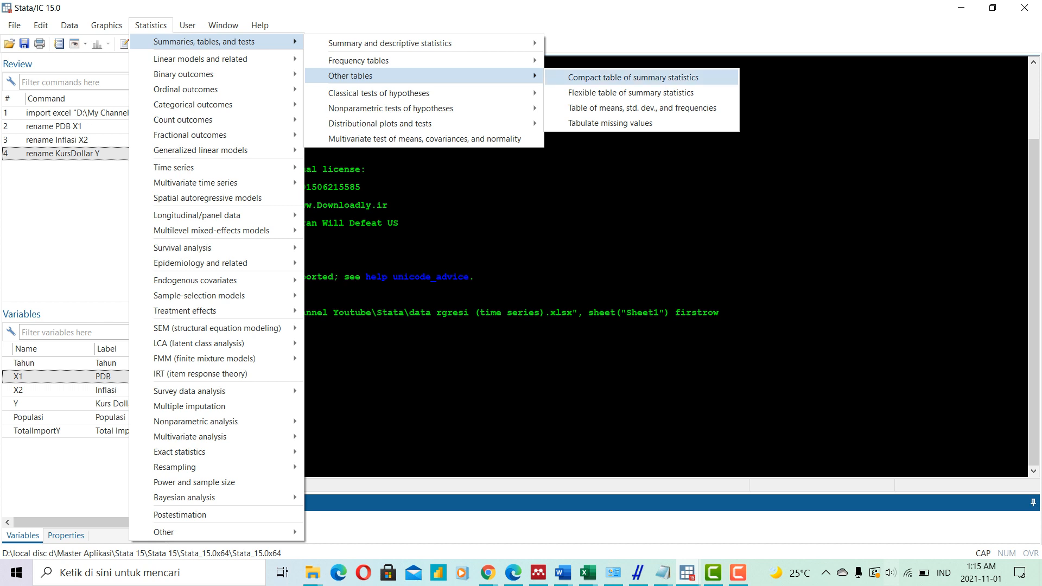
click(633, 78)
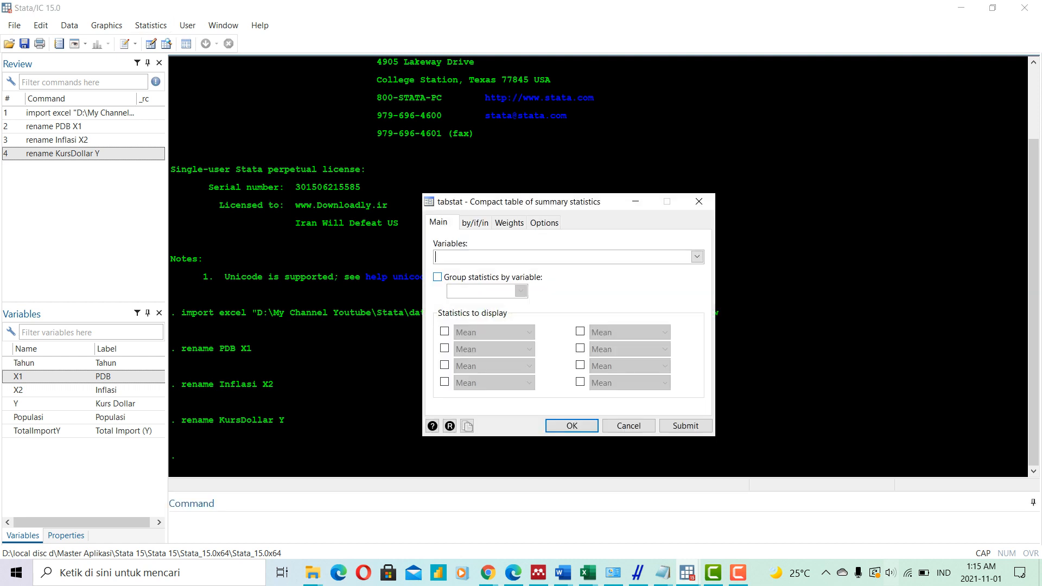
click(696, 257)
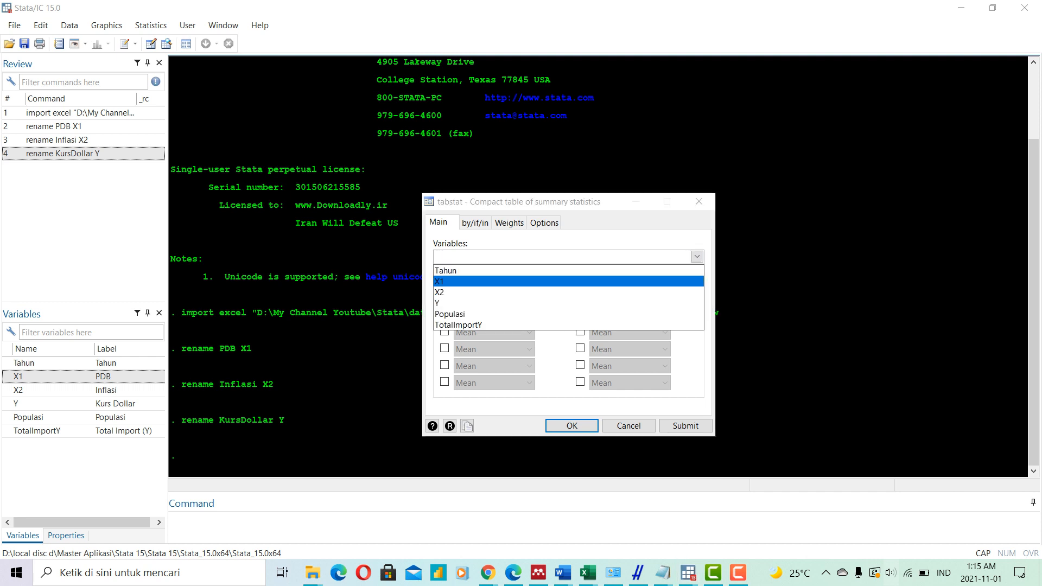
click(440, 281)
click(439, 292)
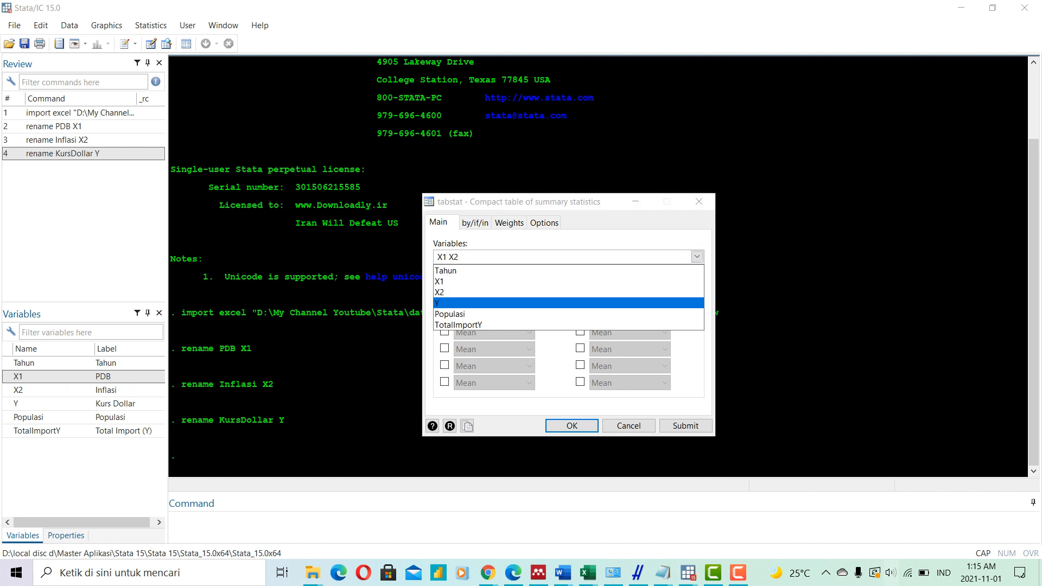
click(438, 302)
click(555, 361)
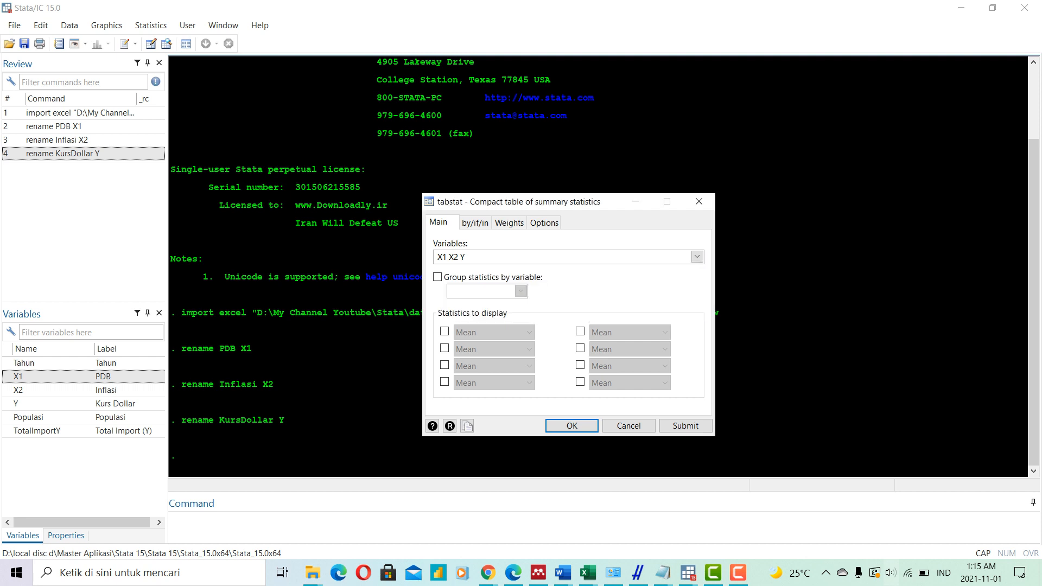
- Enable six statistics to display in the summary table: four in the first column and two in the second
click(445, 332)
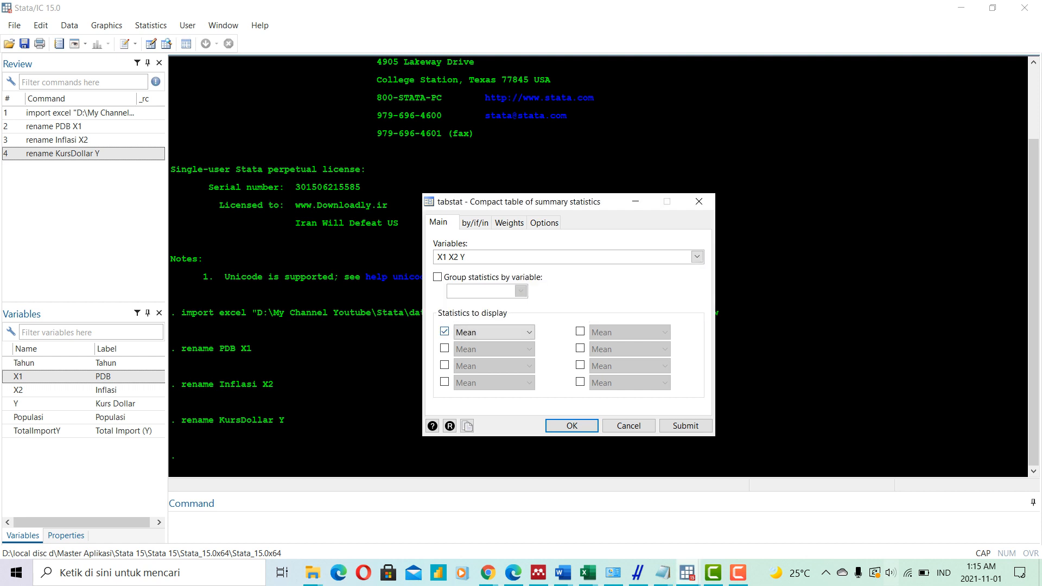
click(445, 348)
click(444, 365)
click(445, 382)
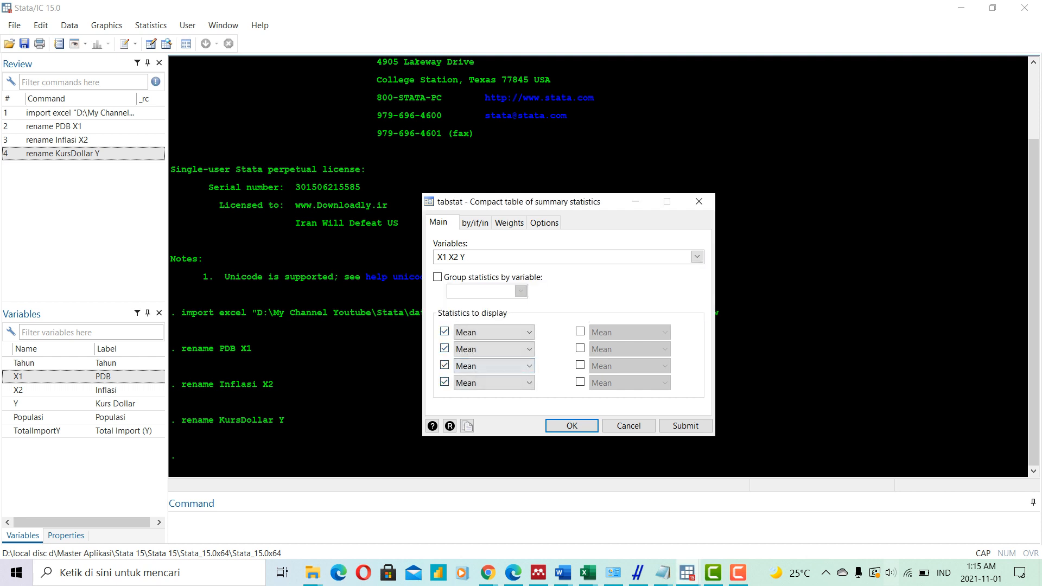
click(579, 331)
click(580, 348)
- Set the first displayed statistic to Minimums, the second to Maximum and the fourth to Standard deviation
click(494, 331)
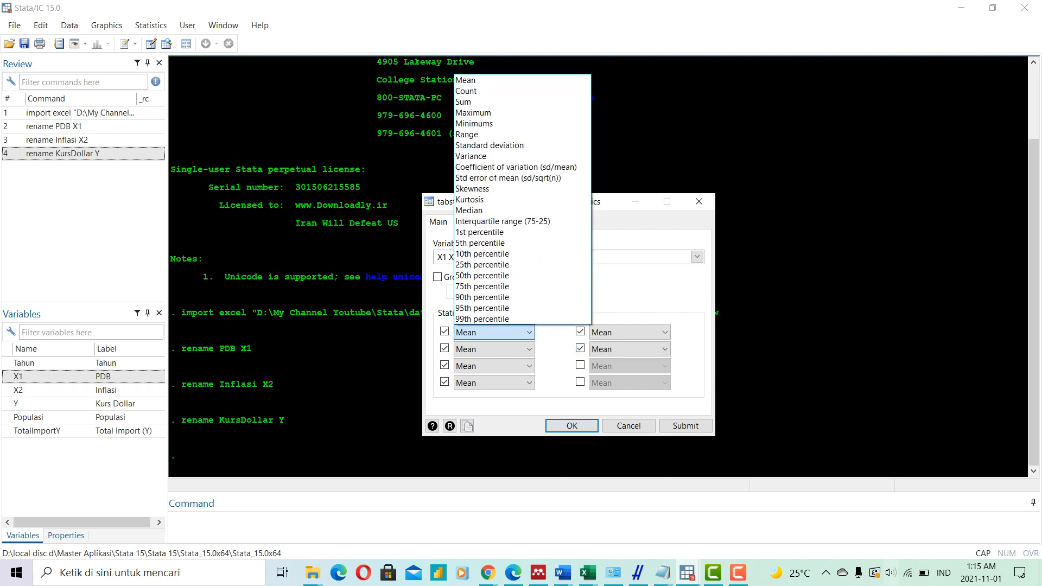
click(474, 123)
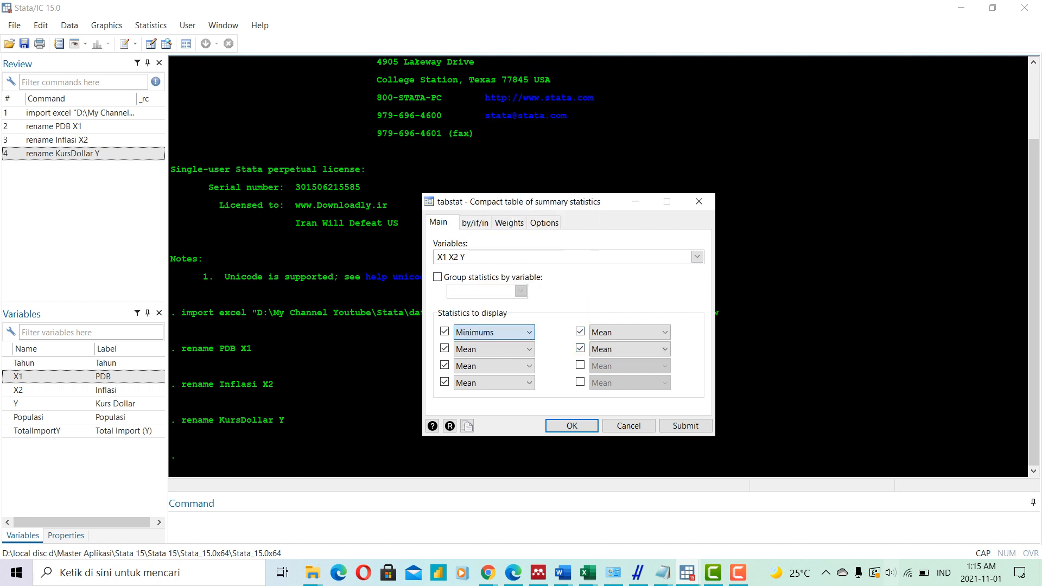
click(494, 348)
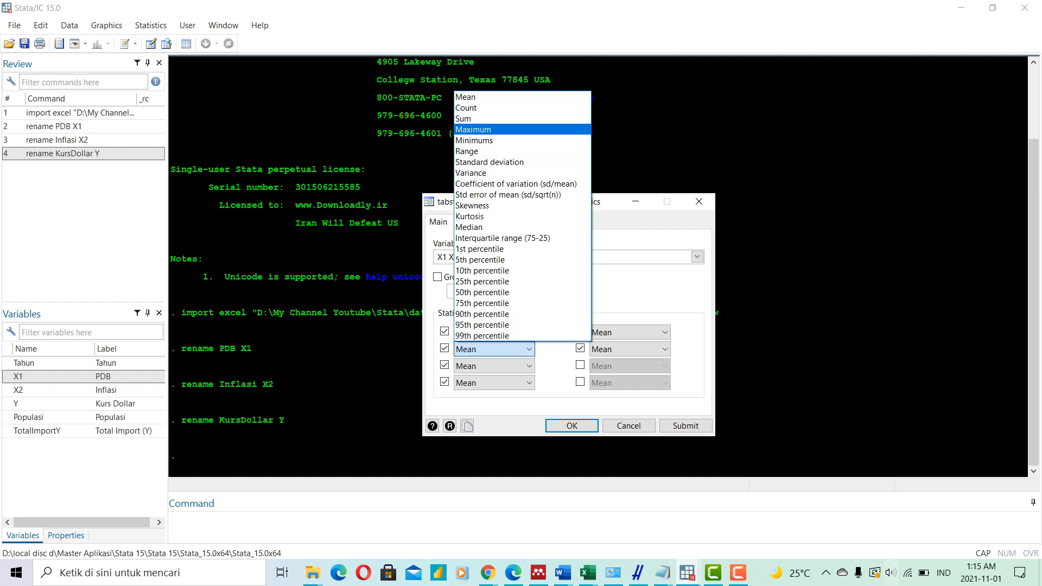
click(473, 129)
click(494, 382)
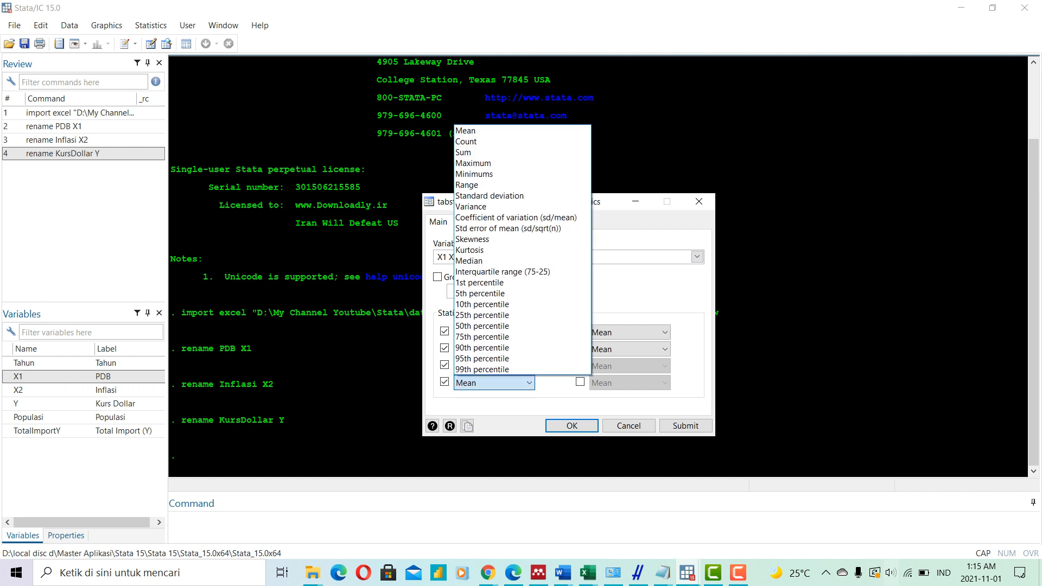
click(489, 195)
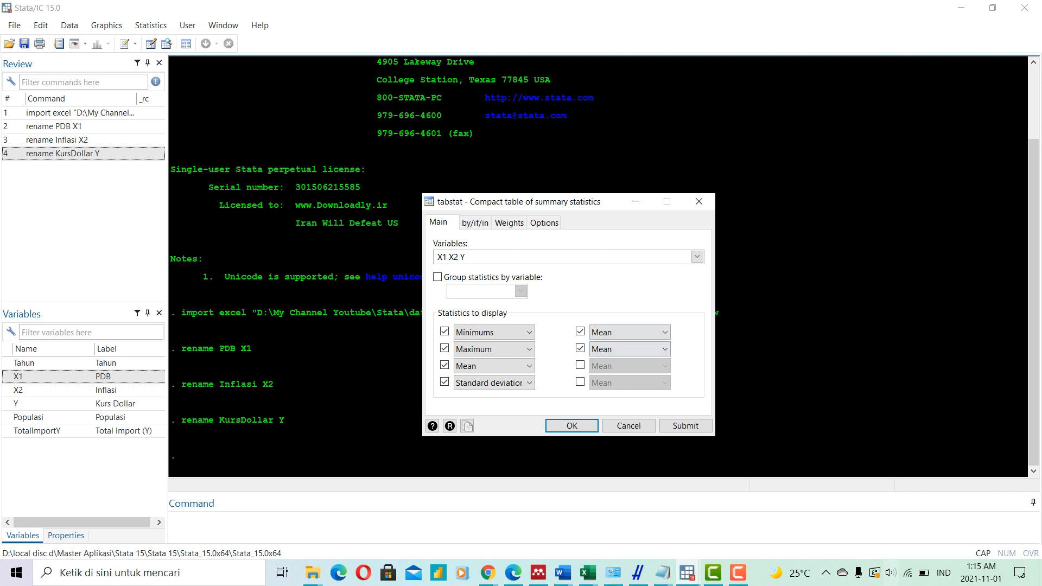
- Set the two statistics in the second column to Skewness and Kurtosis, and produce the summary table
click(630, 332)
click(607, 188)
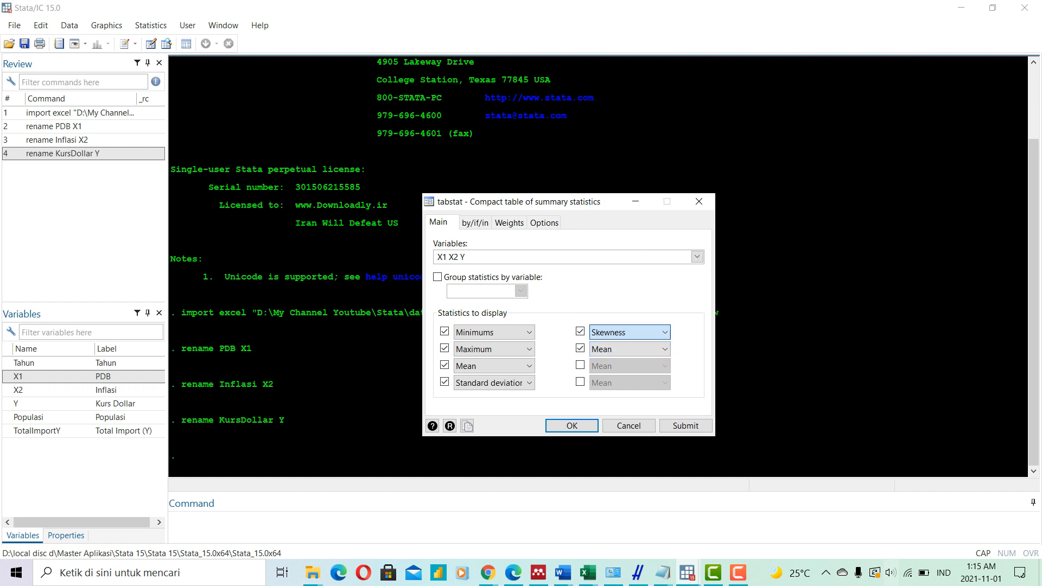
click(630, 349)
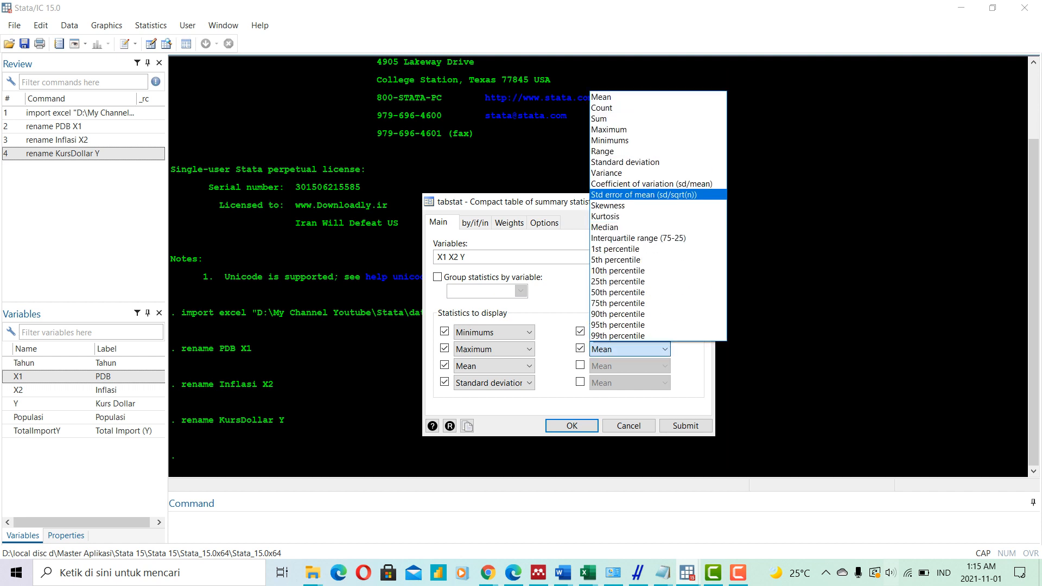
click(608, 215)
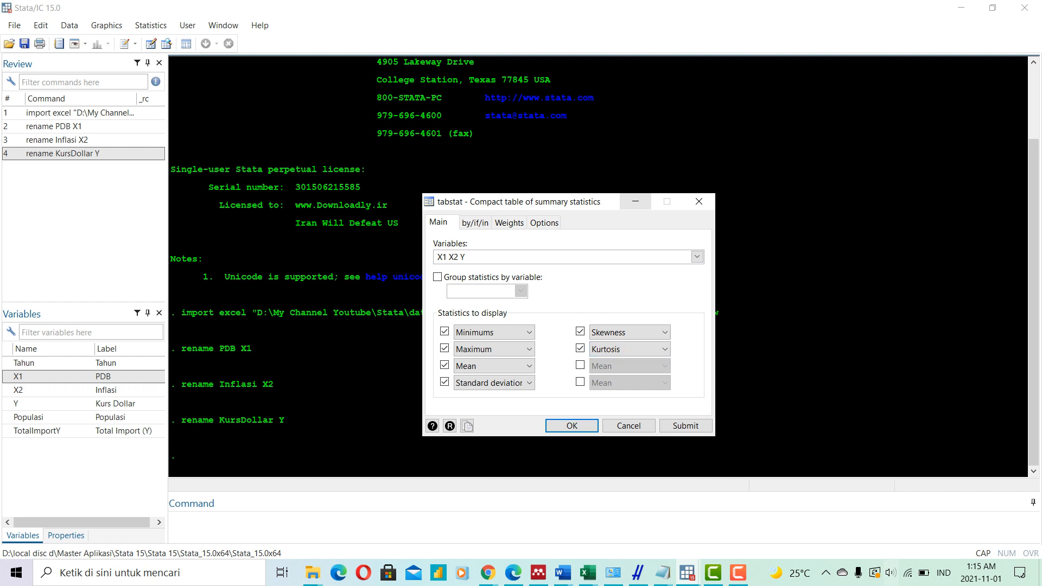
key(Return)
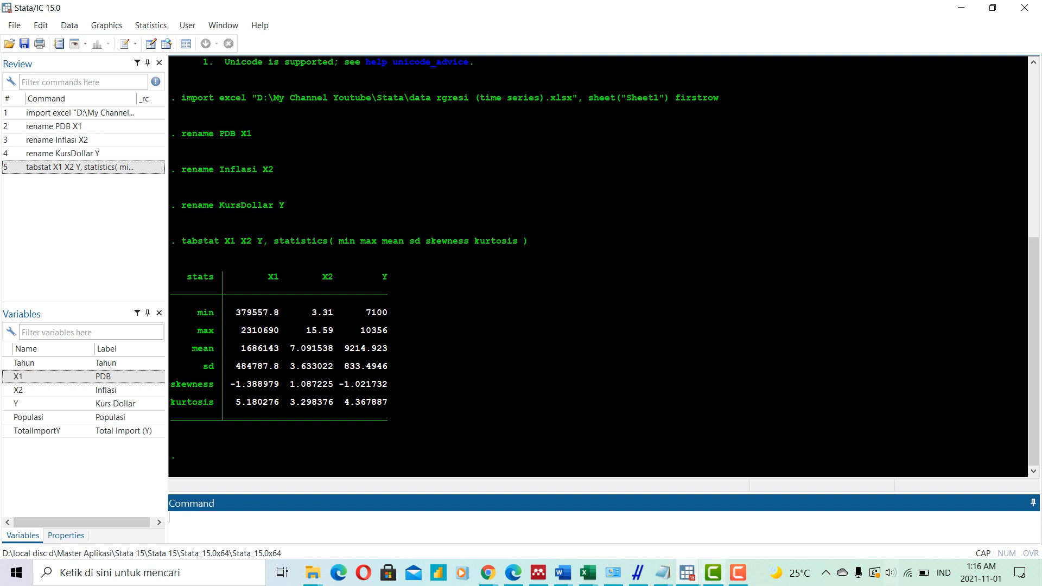
- In the untitled Notepad notes, label the Y = X1 + X2 + e equation "multiple" and Y = X "simple", and return to Stata
click(662, 573)
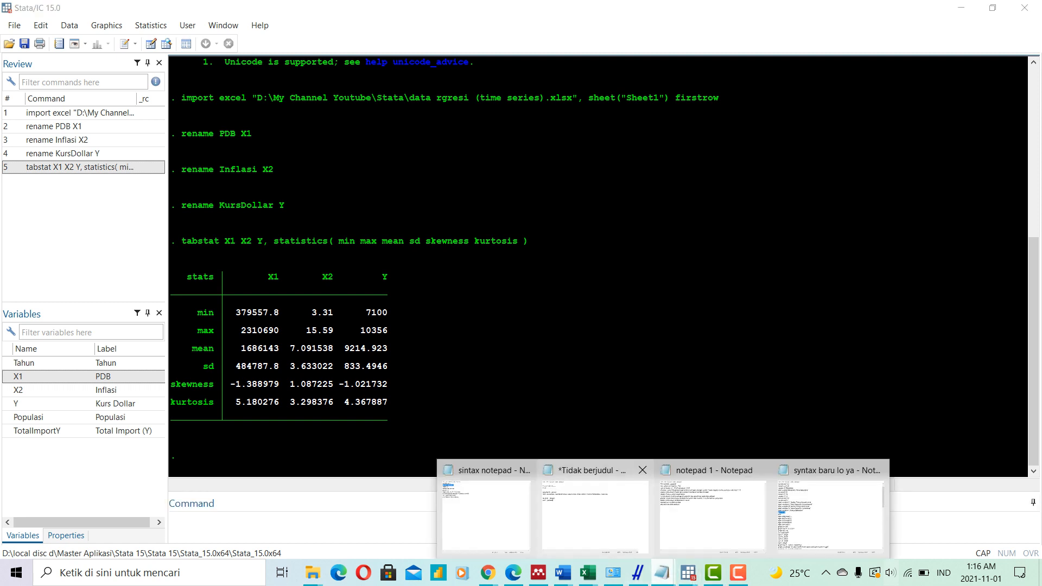
click(595, 516)
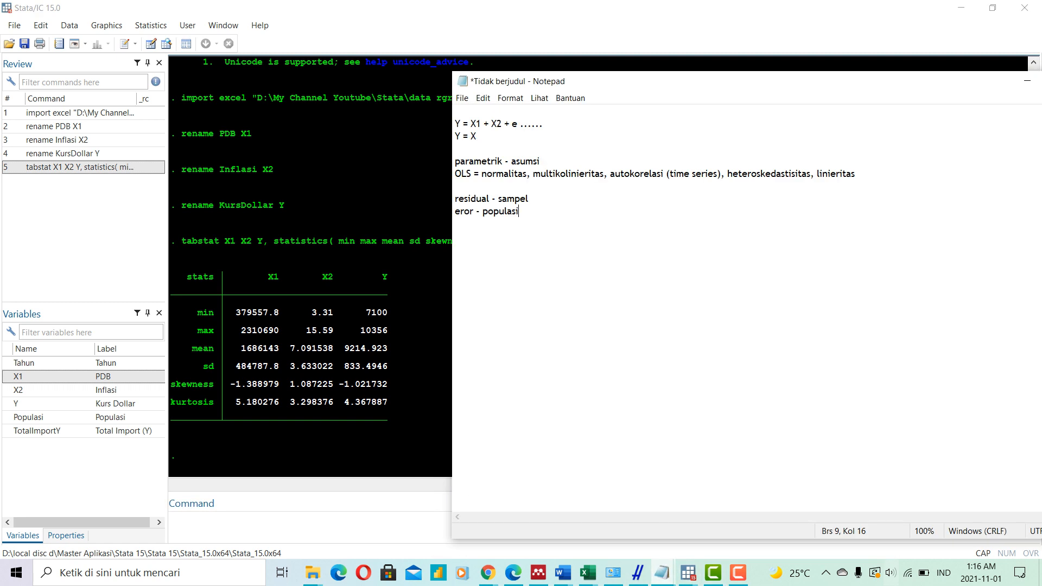
click(543, 124)
click(476, 136)
click(543, 124)
text(multiple)
key(Down)
text(simple)
click(1027, 81)
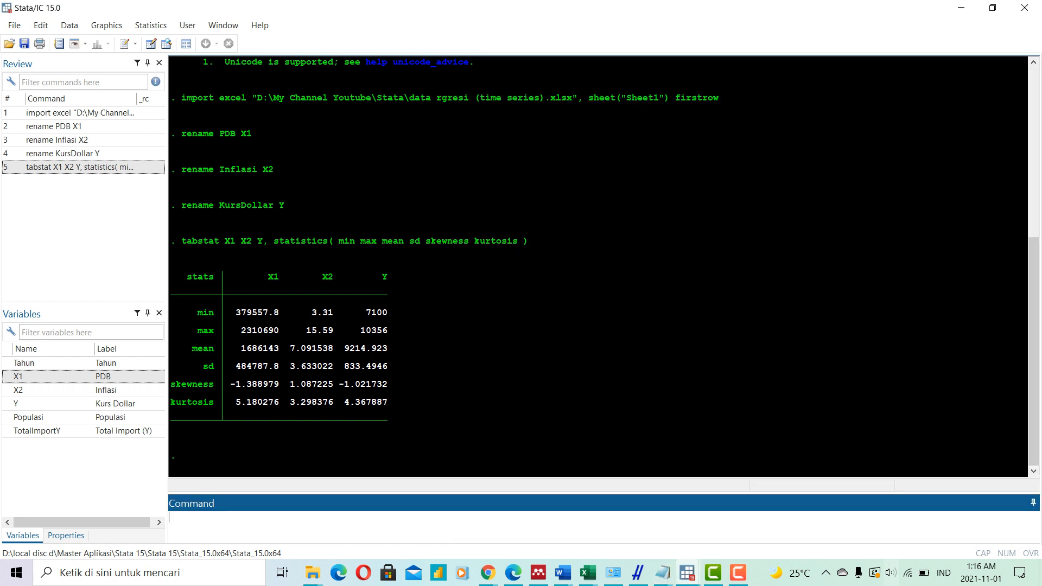
- Start a linear regression with Y as the dependent variable
click(151, 25)
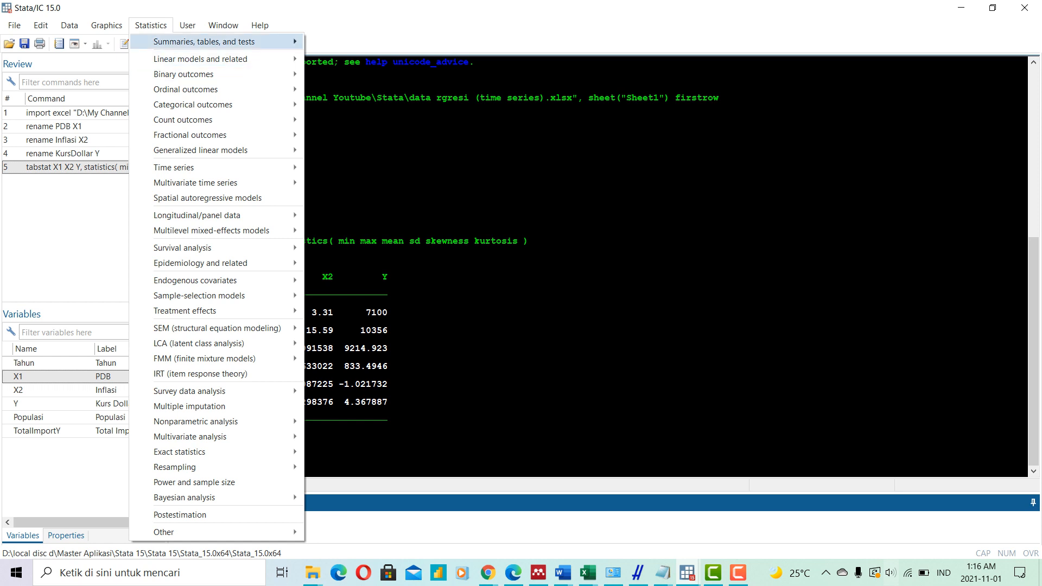
mouse_move(204, 42)
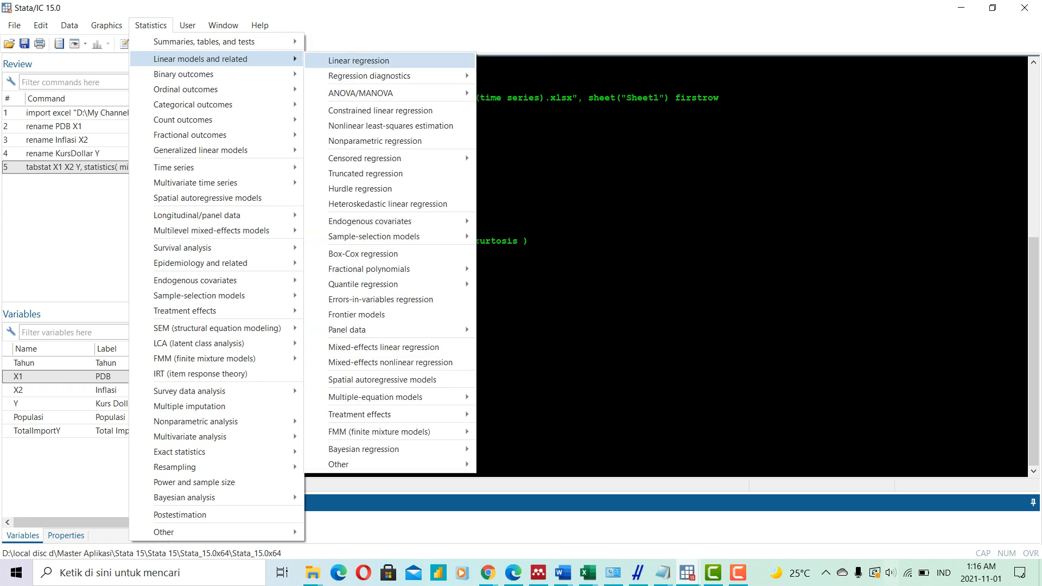
click(358, 61)
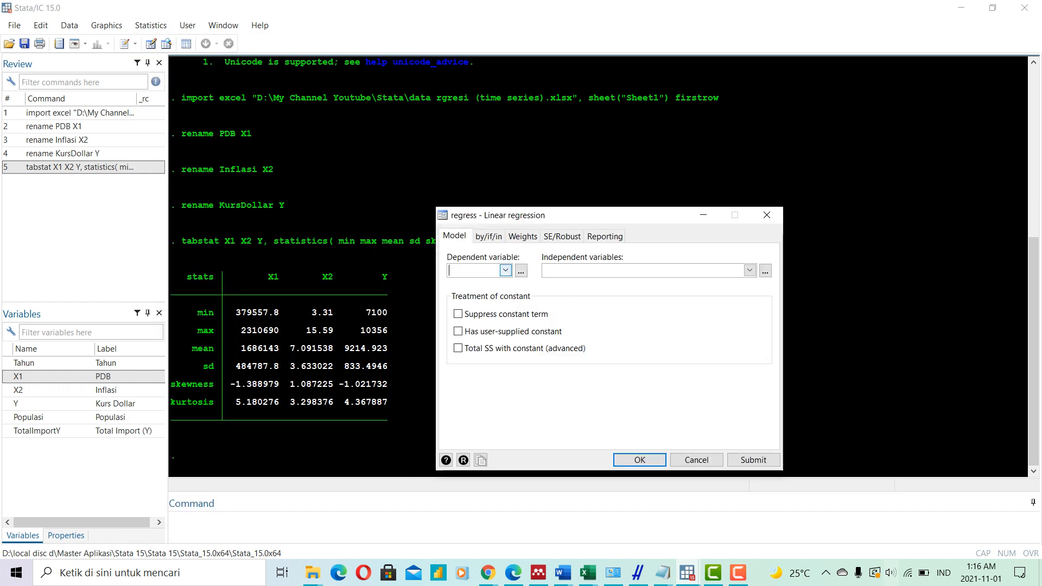
click(505, 270)
click(471, 316)
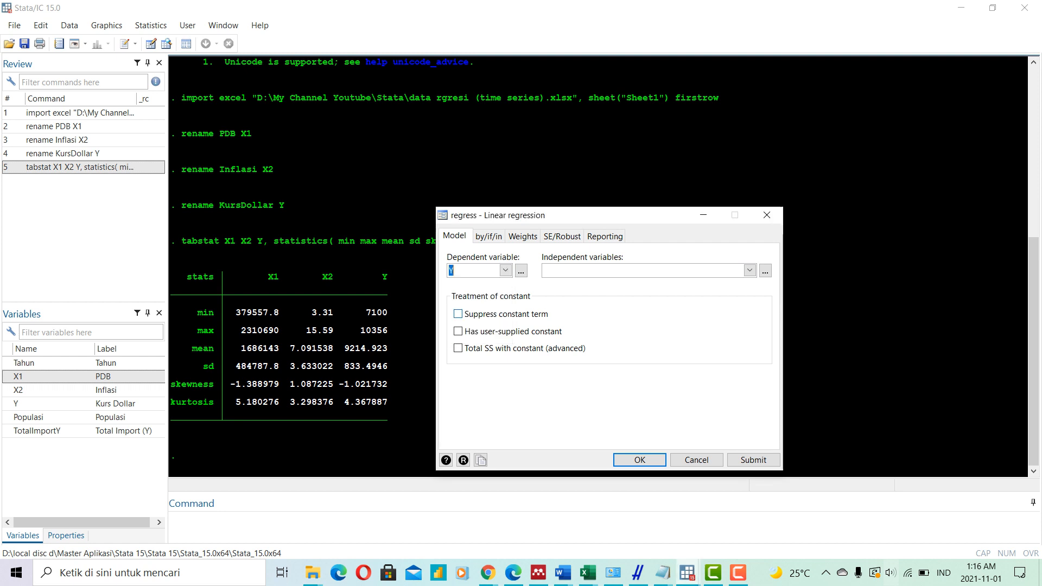
- Add X1 and X2 as the independent variables and run the regression
click(750, 270)
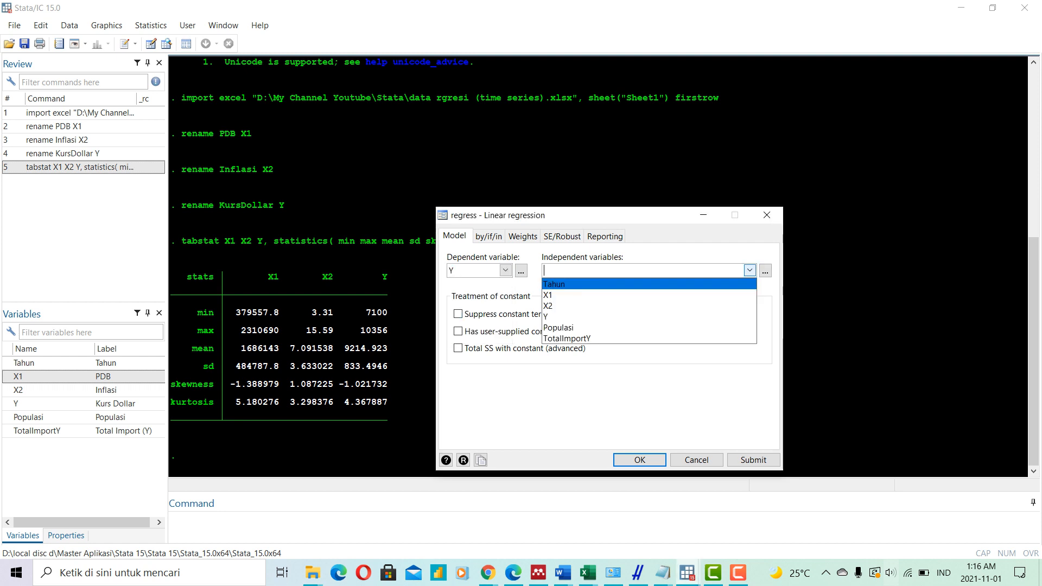
click(648, 294)
click(648, 306)
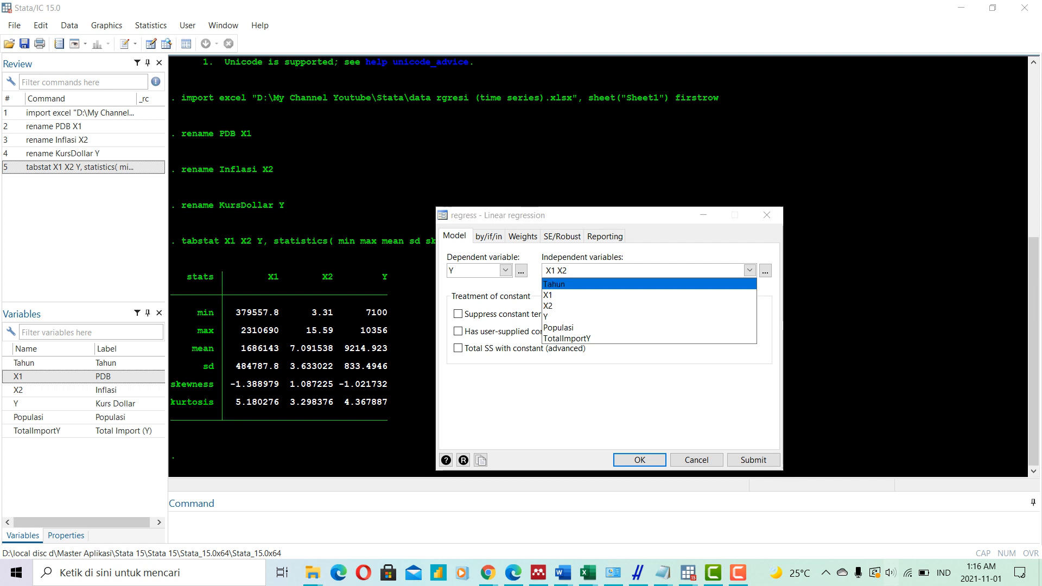
click(749, 270)
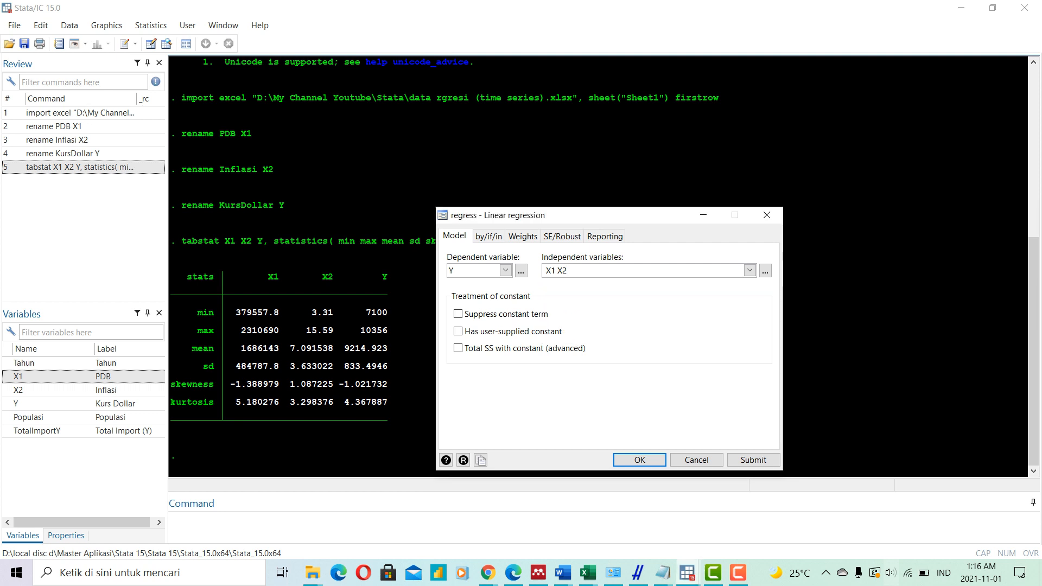
drag(597, 216, 520, 135)
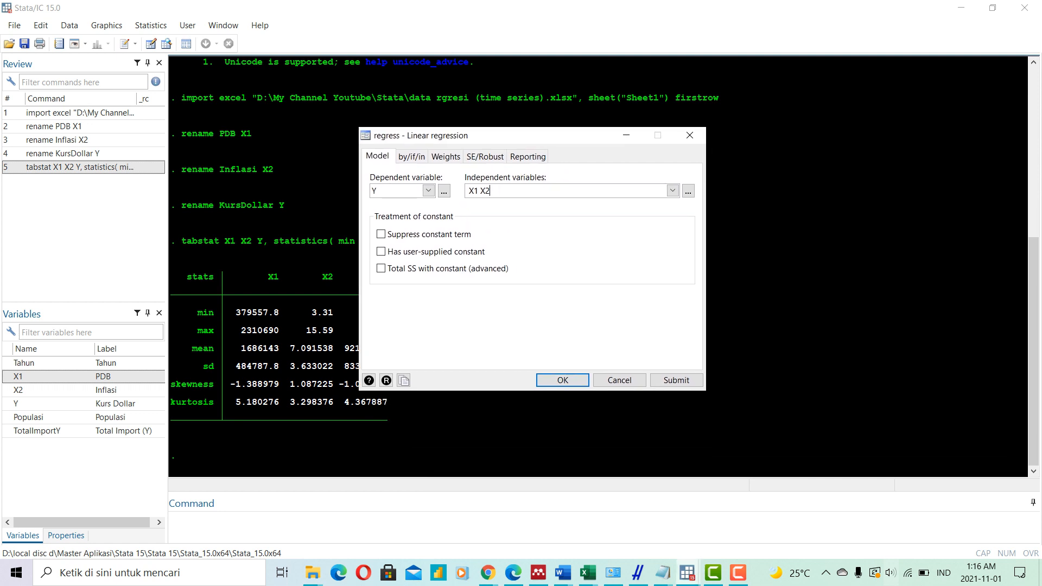
key(Return)
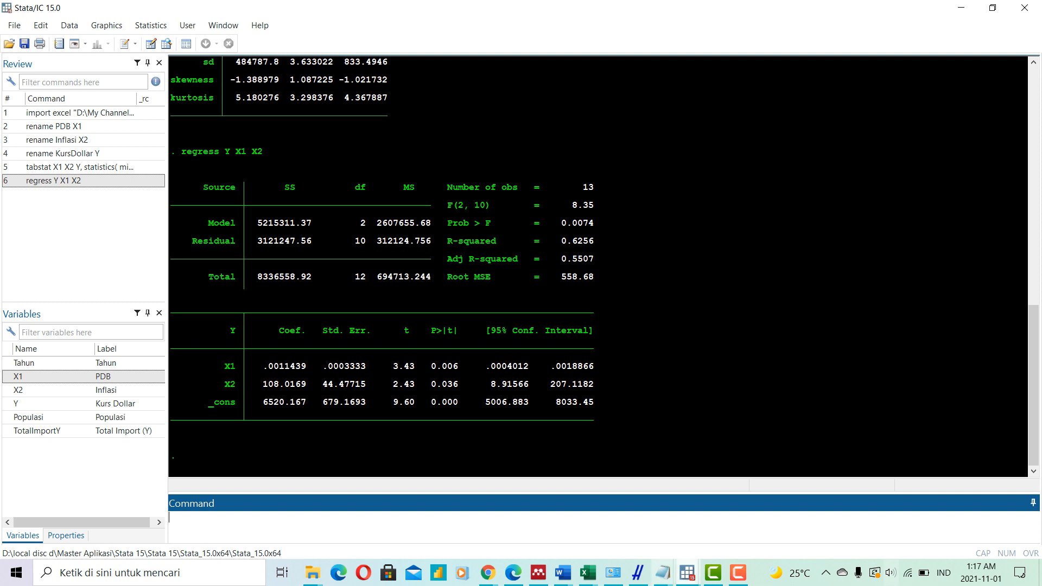
- Review the OLS assumptions and the residual and error notes in the untitled Notepad file, and return to Stata
click(662, 572)
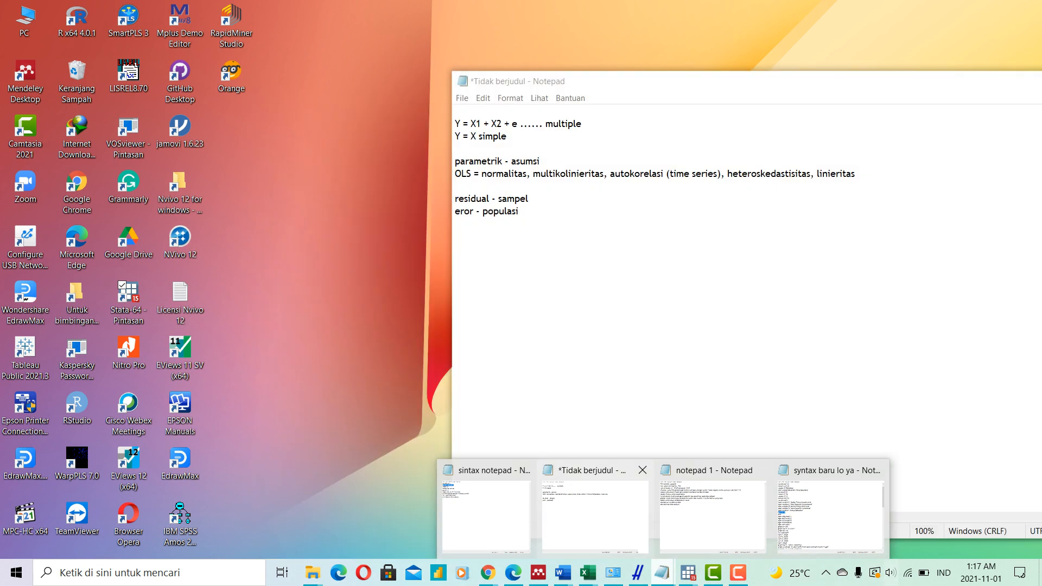
click(594, 504)
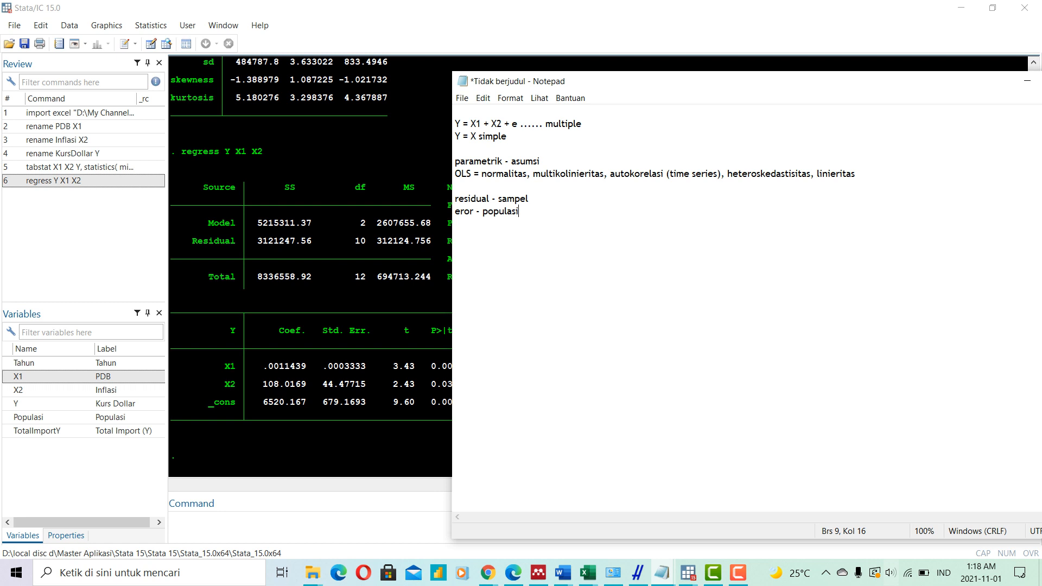
key(alt+Tab)
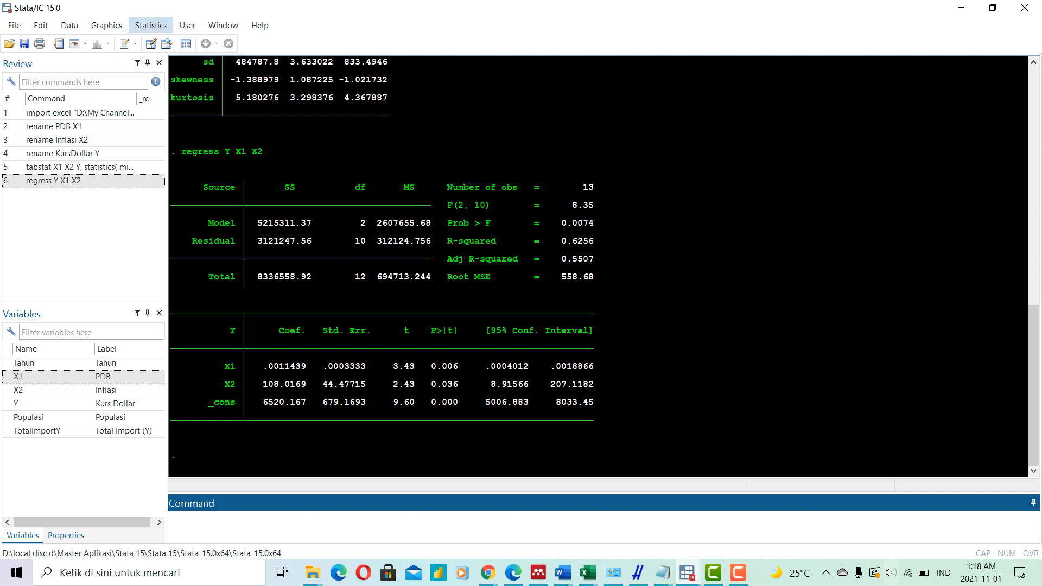
click(150, 25)
mouse_move(217, 42)
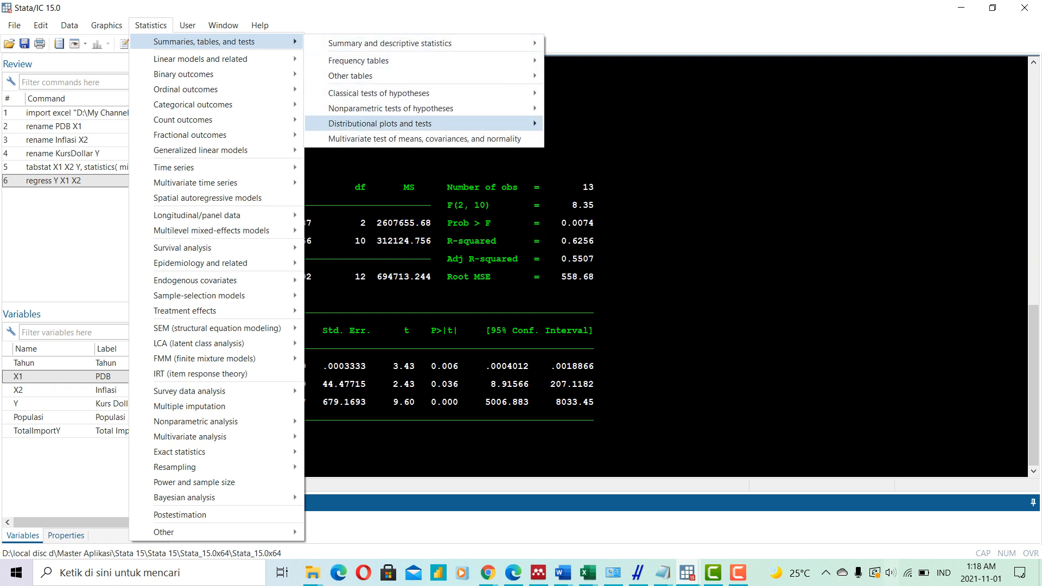
mouse_move(380, 124)
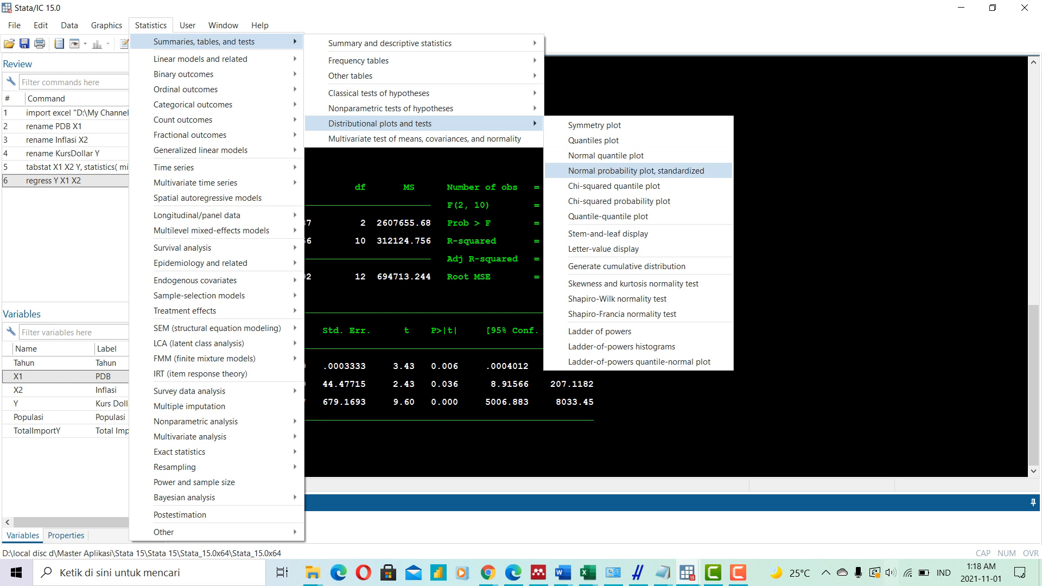
key(Escape)
key(Escape)
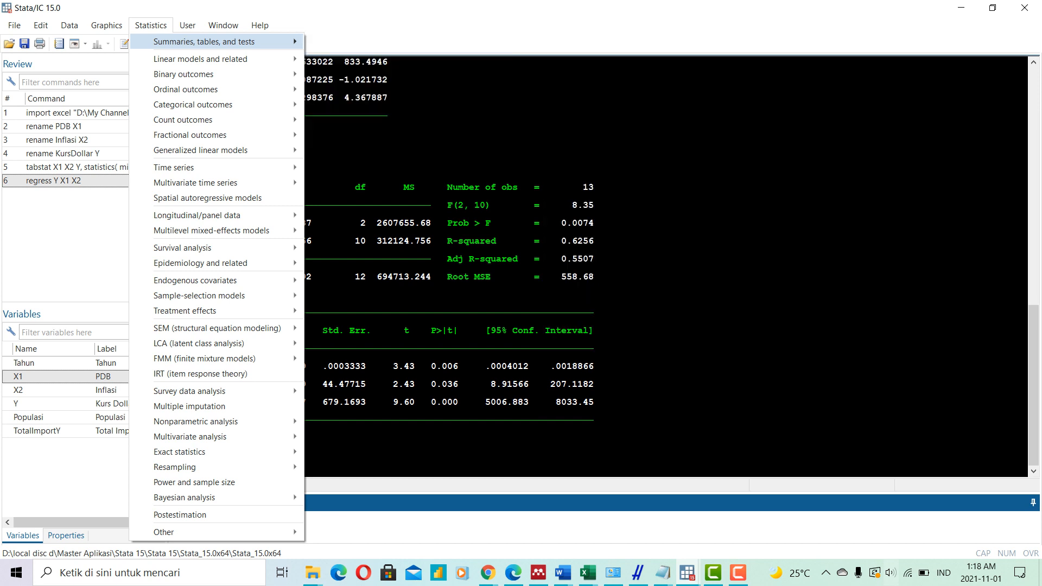
key(Escape)
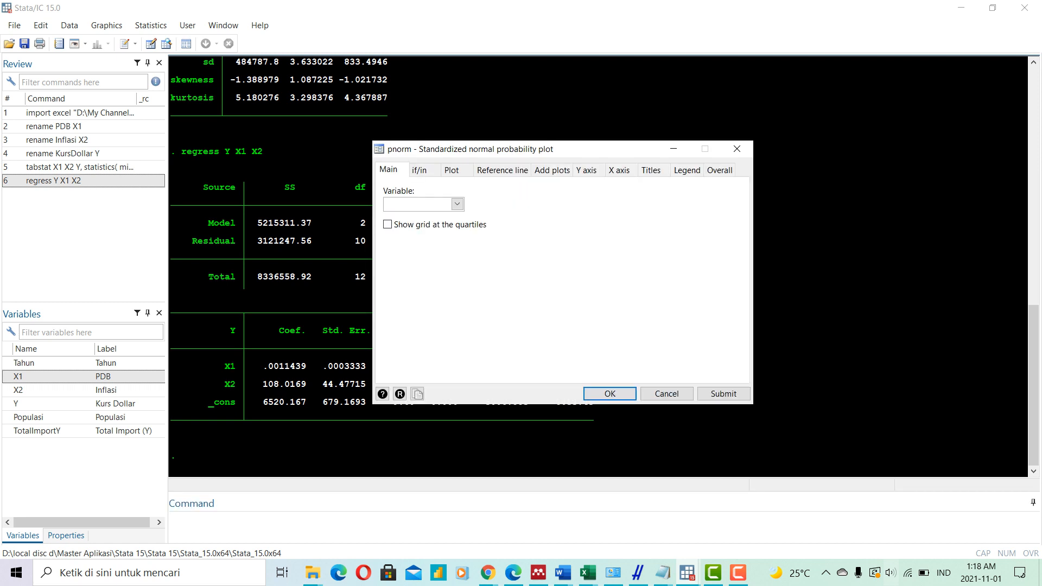
click(457, 204)
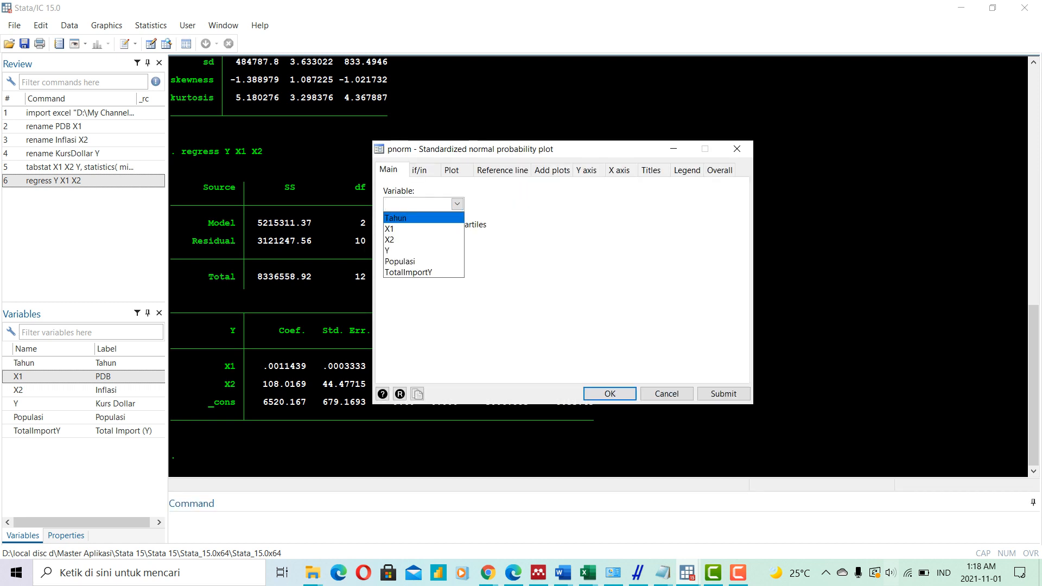
key(Down)
key(Down)
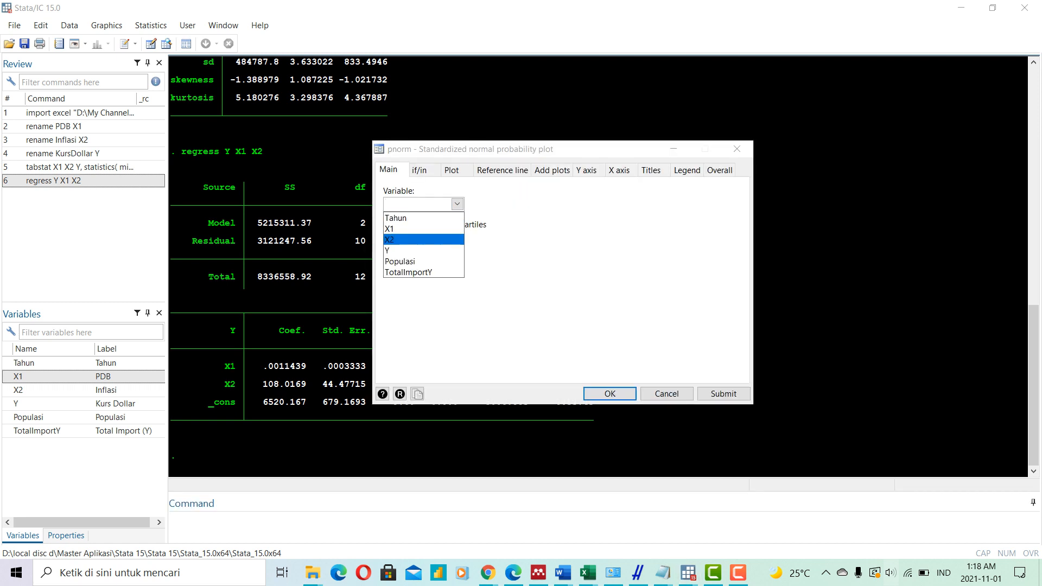
key(Down)
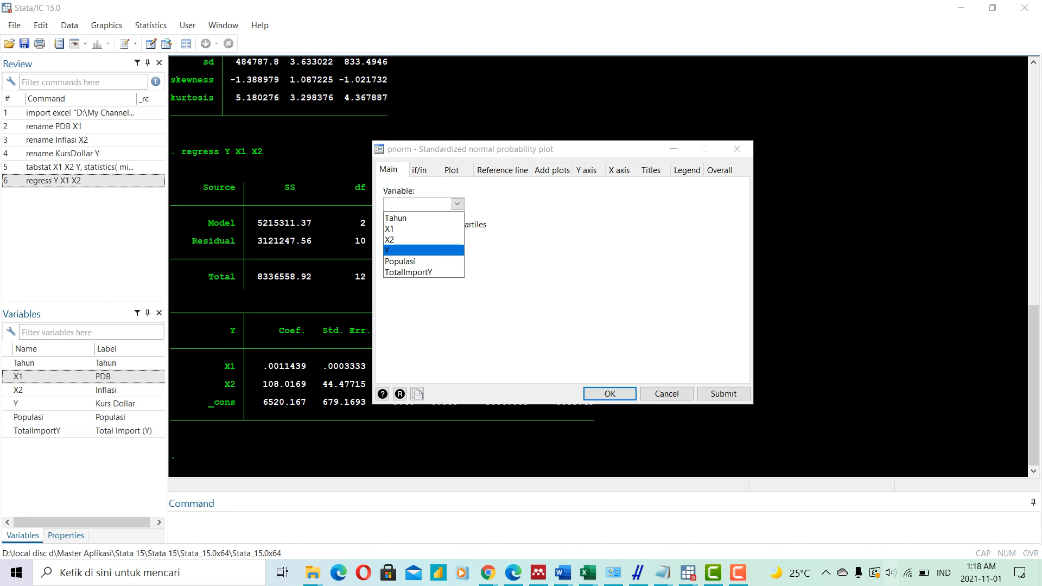
key(Down)
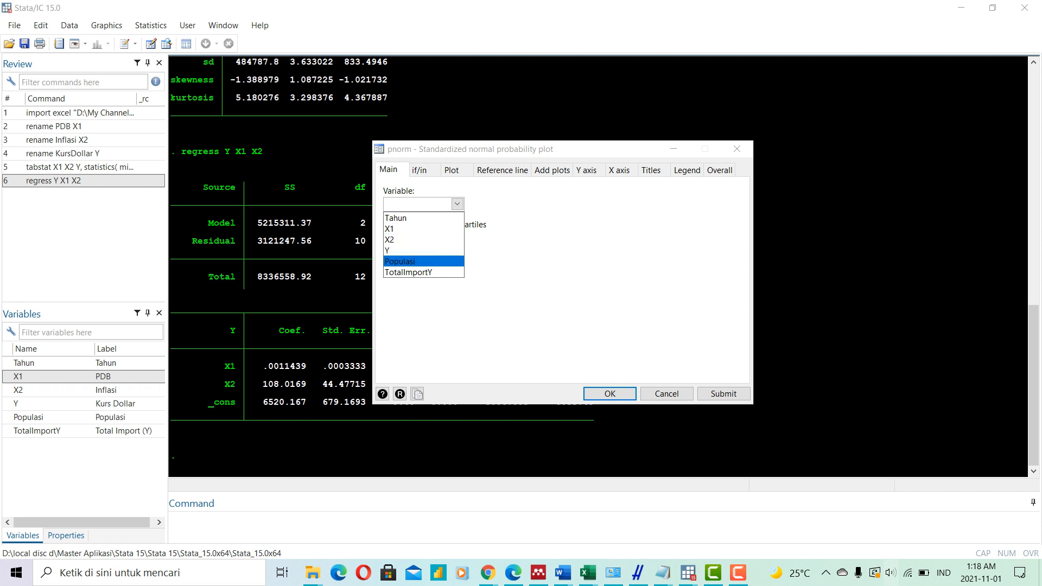
key(Escape)
key(Escape)
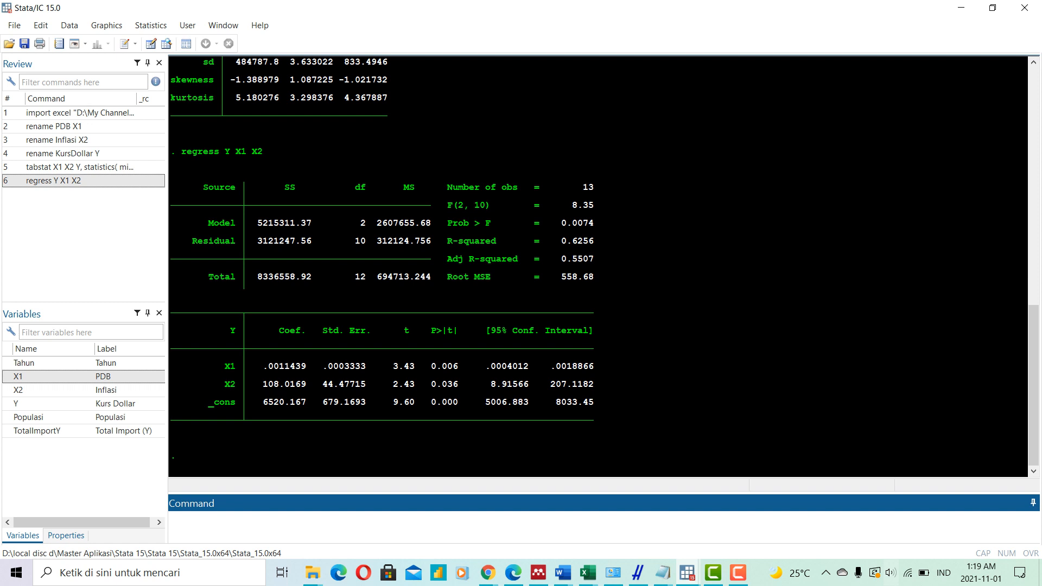
- Generate the regression residuals as a new variable res with the command "predict res, r"
mouse_move(687, 572)
text(predict res, r)
key(Return)
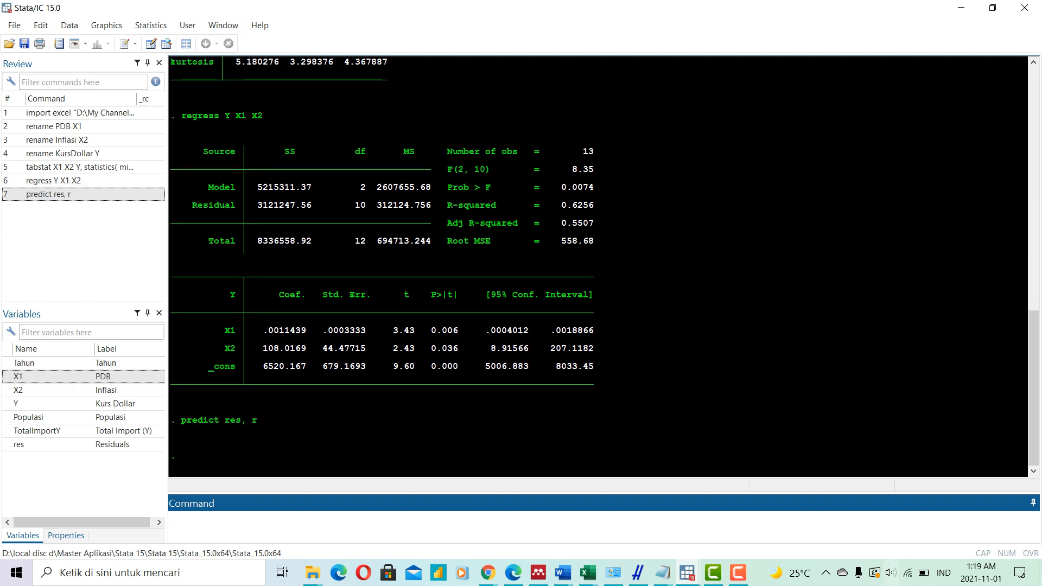
- Close the empty do-file editor, examine the res values in the Data Editor, and return to the main results window
click(687, 573)
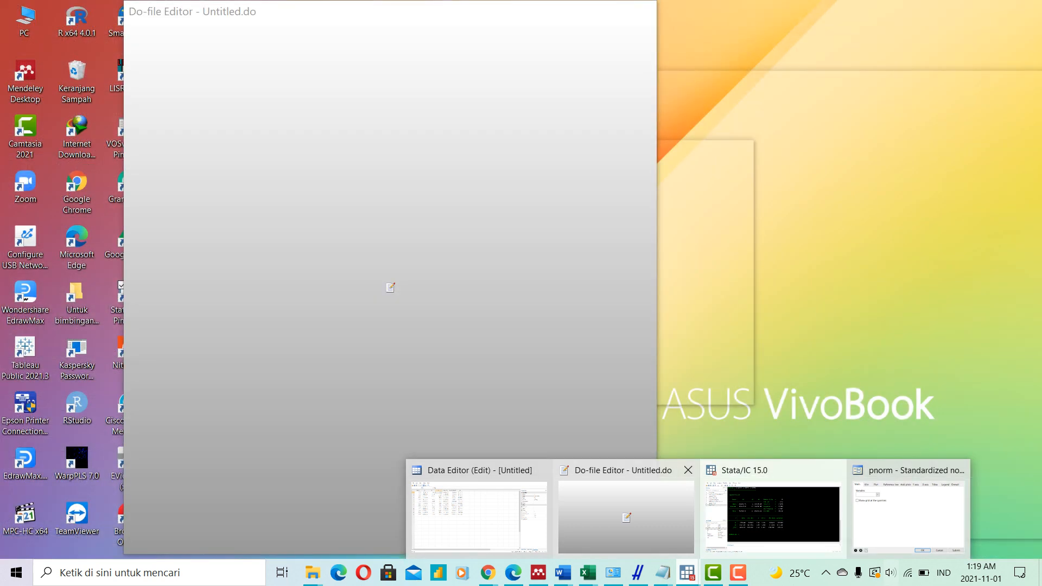
click(626, 513)
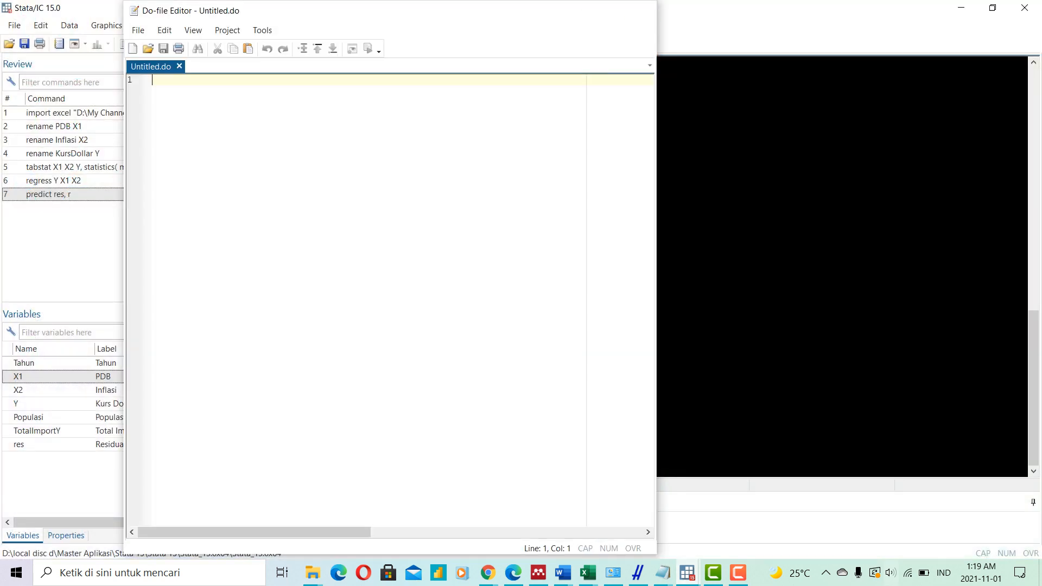
click(640, 11)
mouse_move(687, 572)
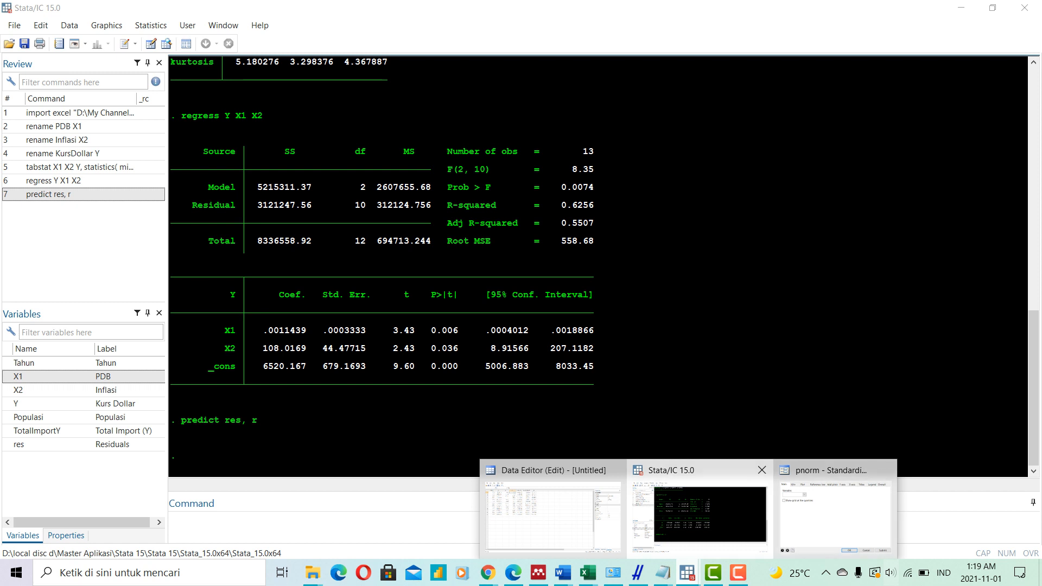
click(553, 498)
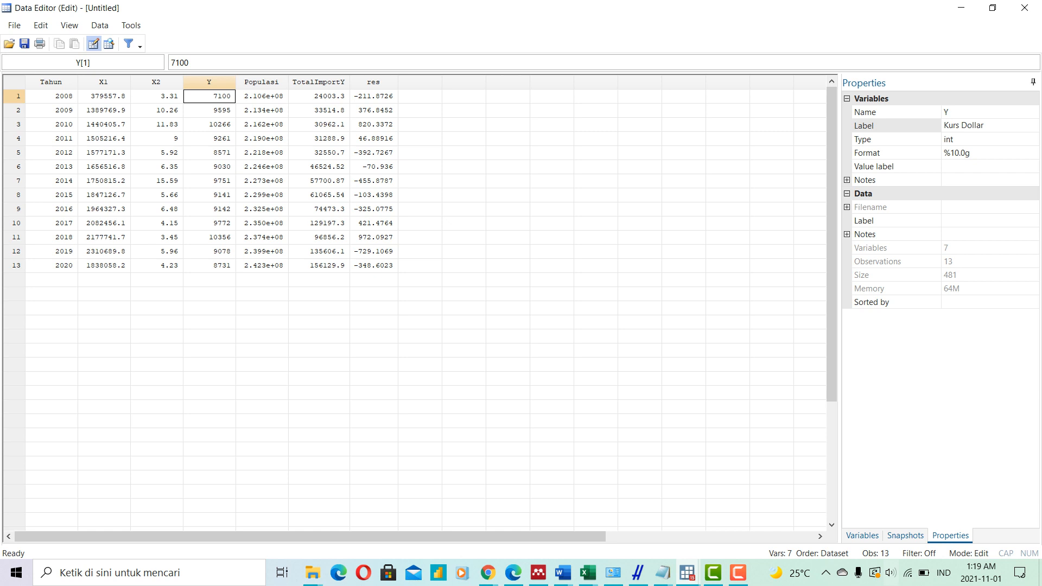
click(687, 572)
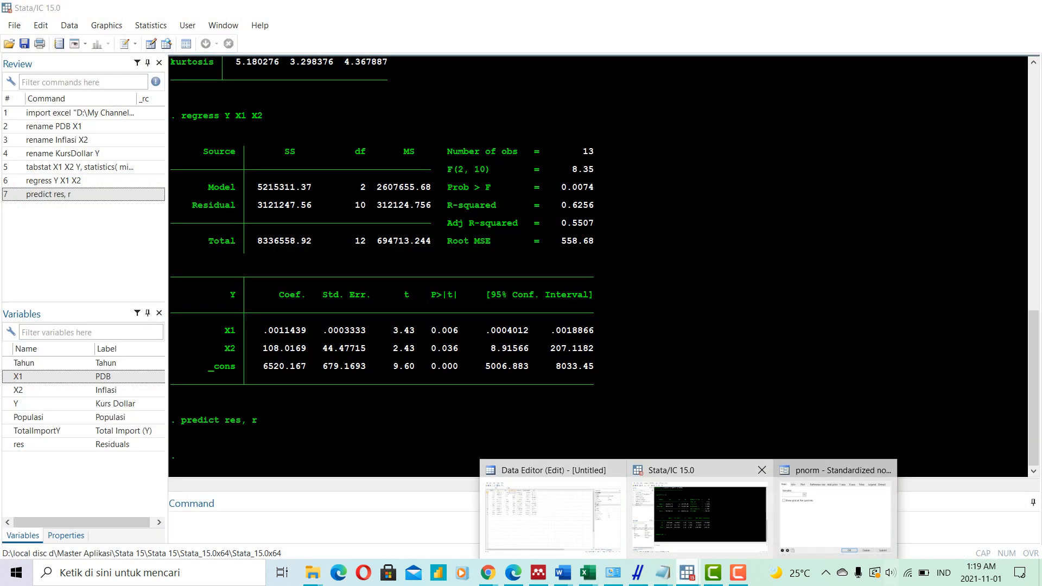
click(699, 512)
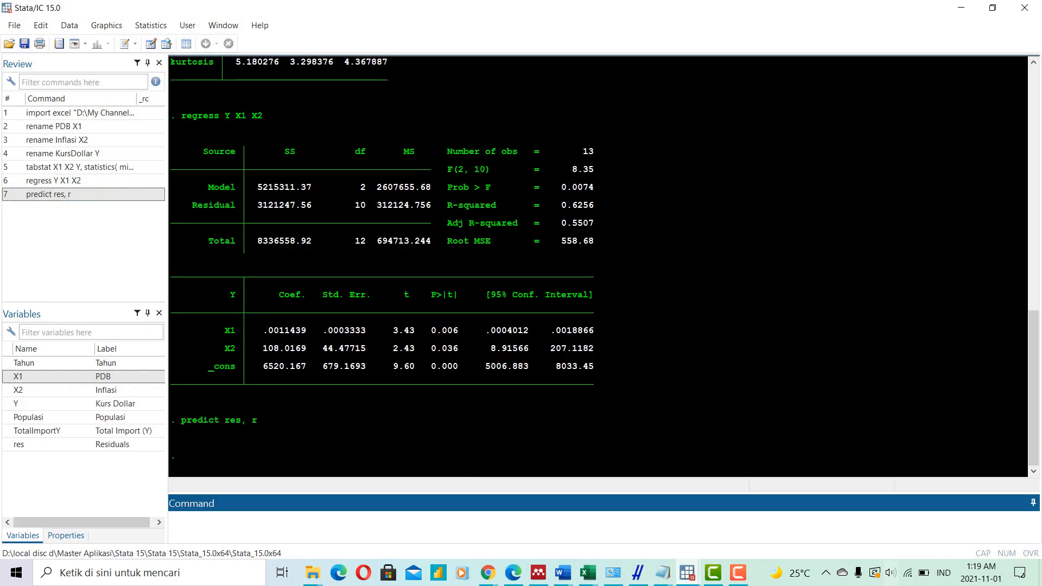
- Create a standardized normal probability plot of the residual variable res
click(150, 25)
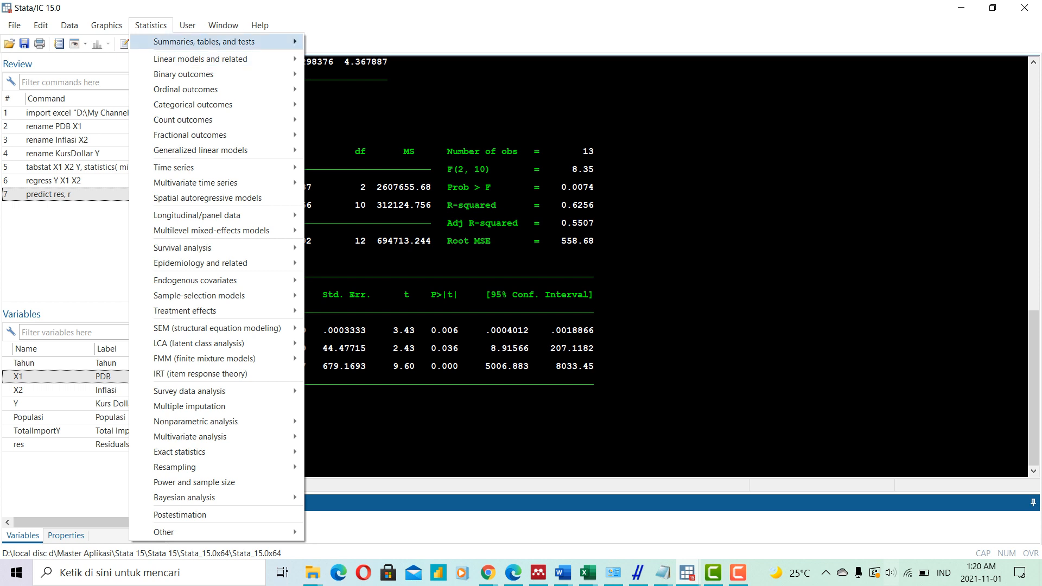
mouse_move(217, 58)
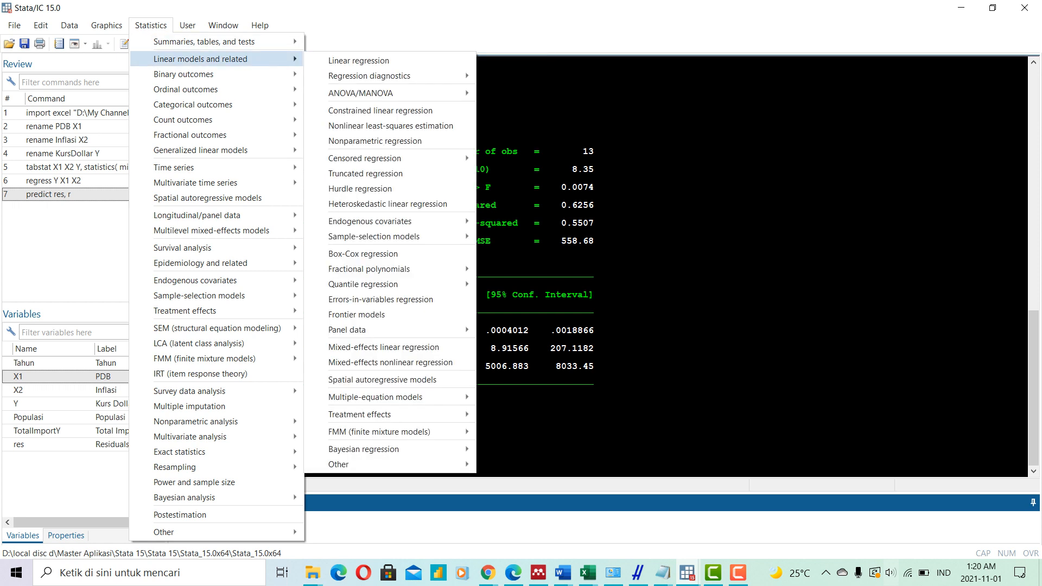
mouse_move(204, 42)
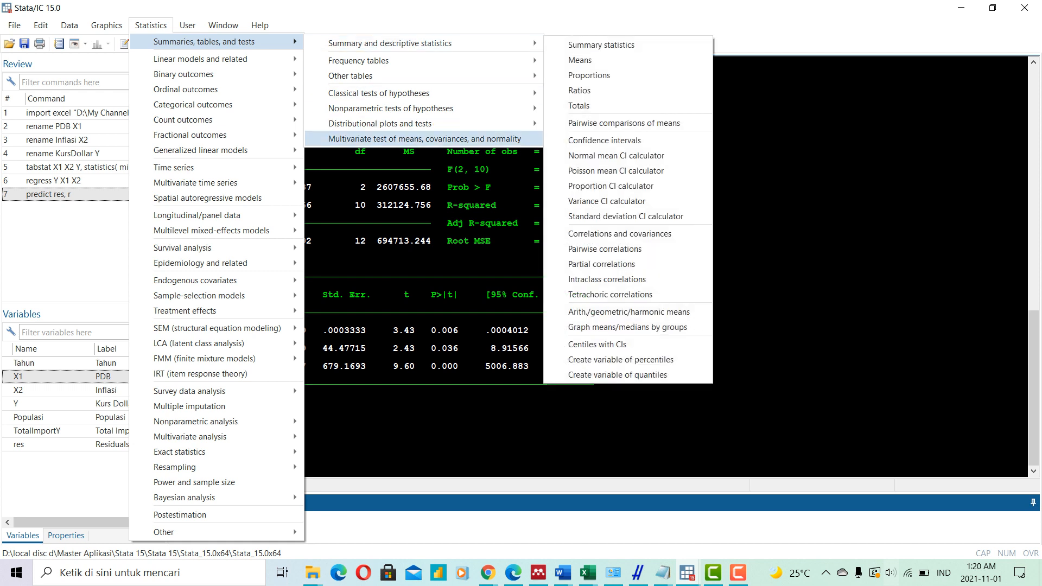
mouse_move(380, 123)
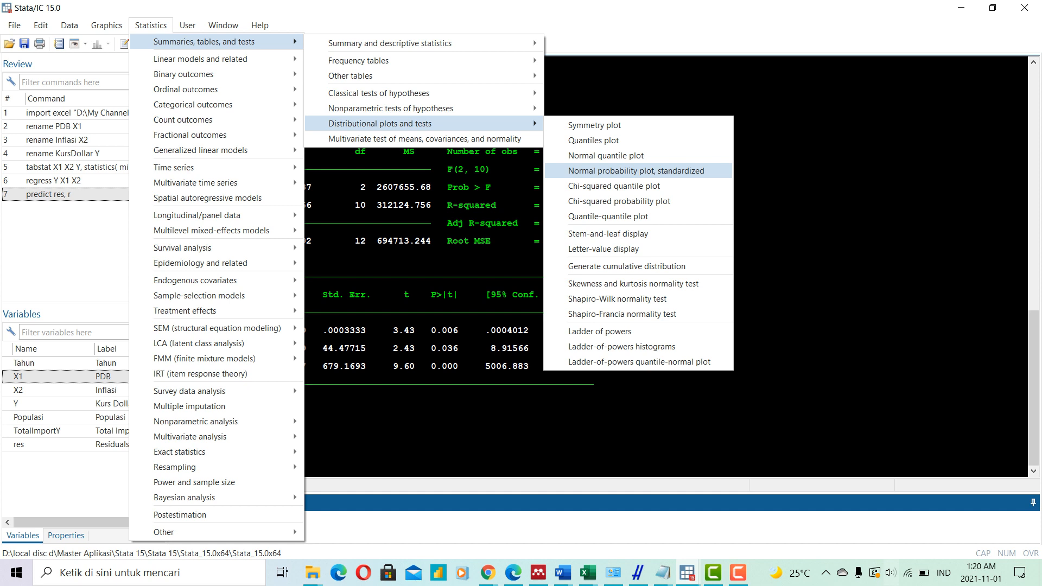
click(636, 170)
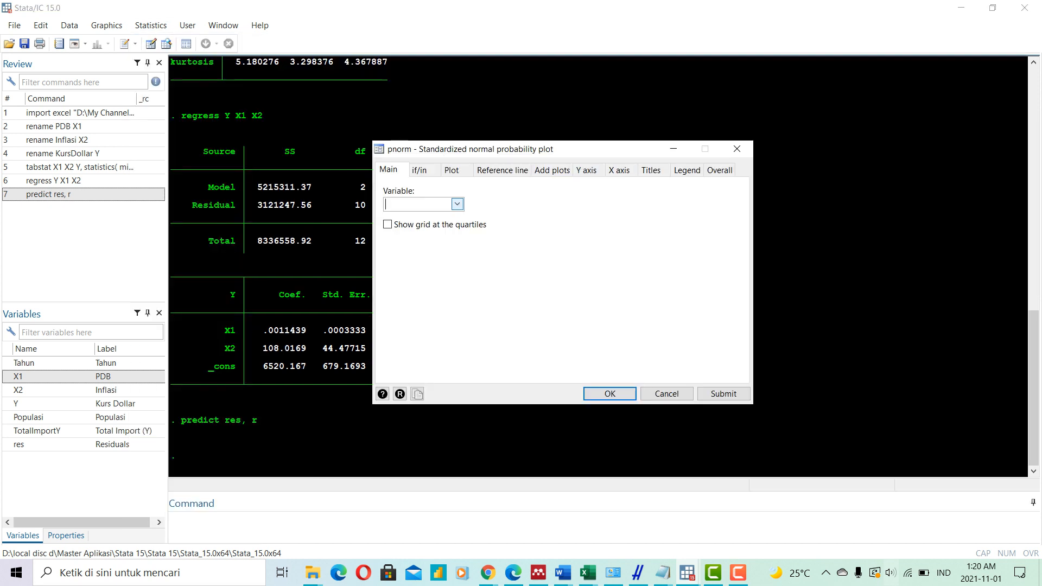
click(457, 204)
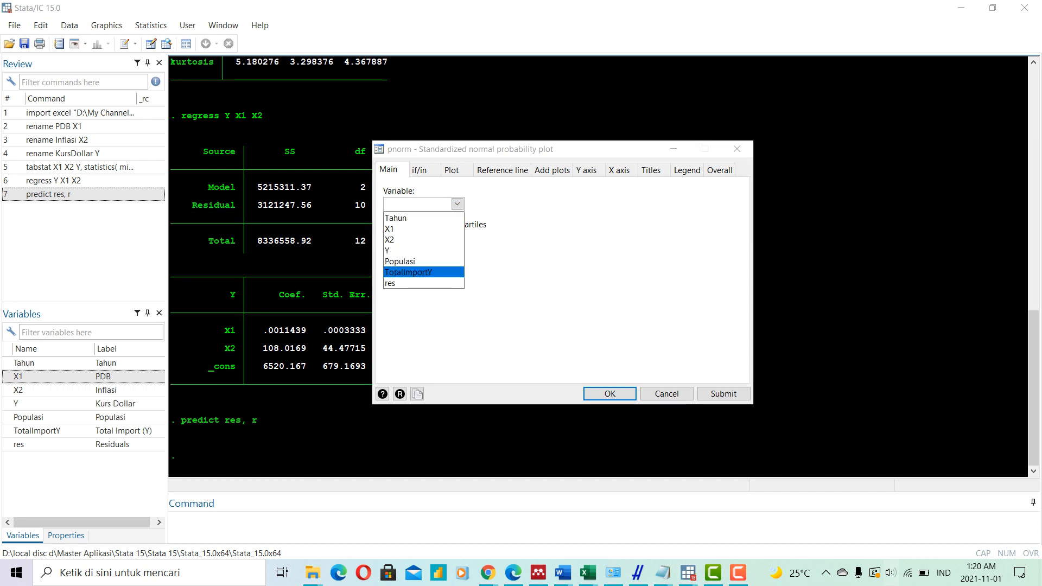
click(412, 283)
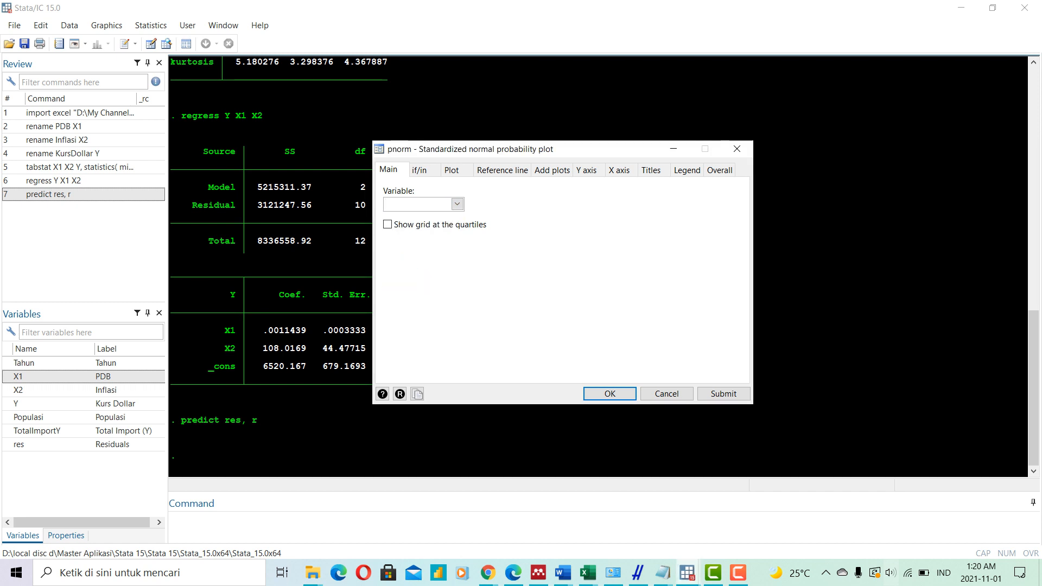
click(458, 204)
click(412, 283)
click(586, 170)
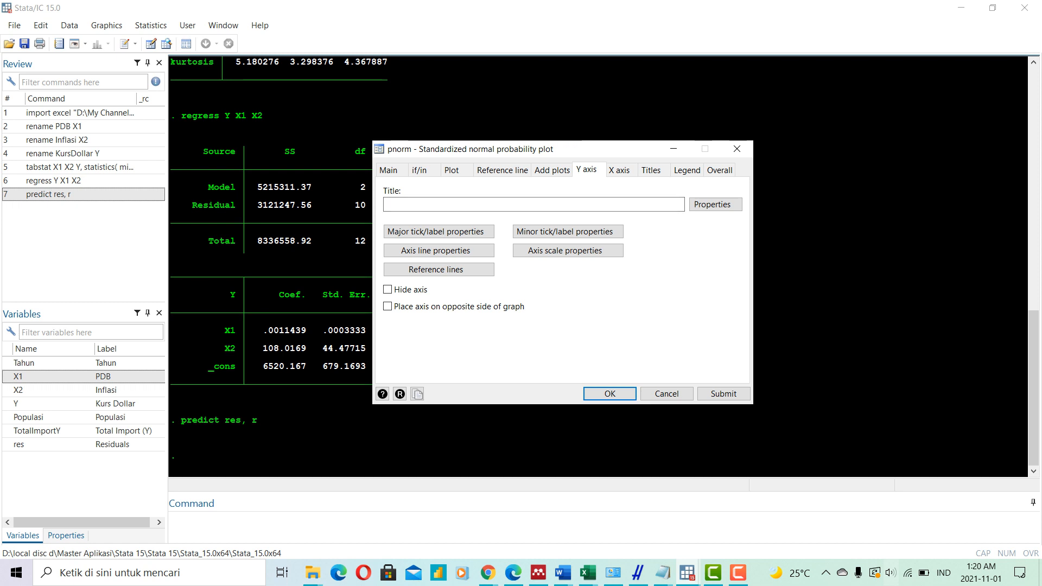
click(390, 170)
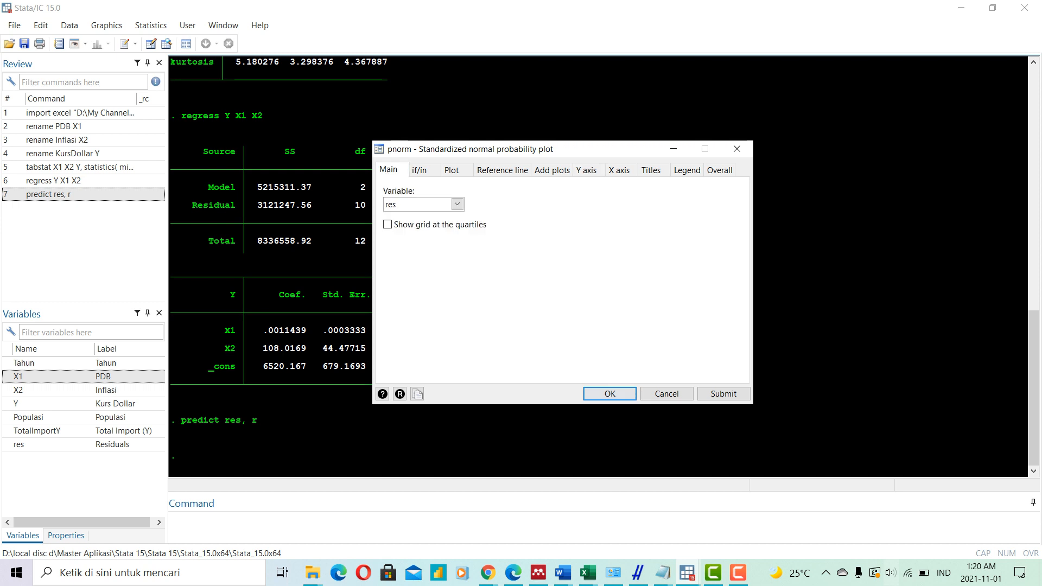
click(609, 393)
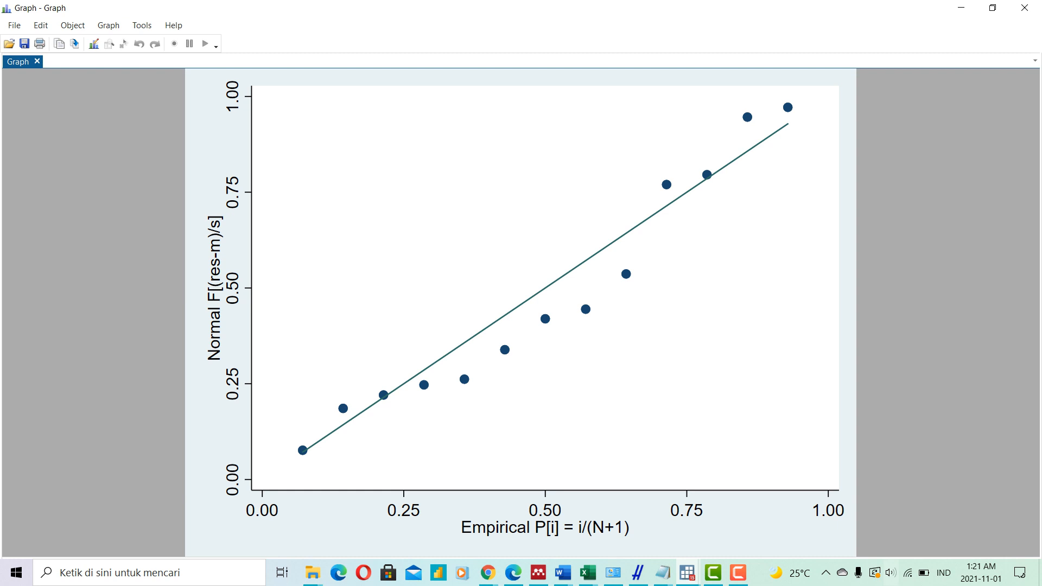
- Return to the main results window and run the Shapiro-Wilk normality test on X1, X2 and Y
click(687, 572)
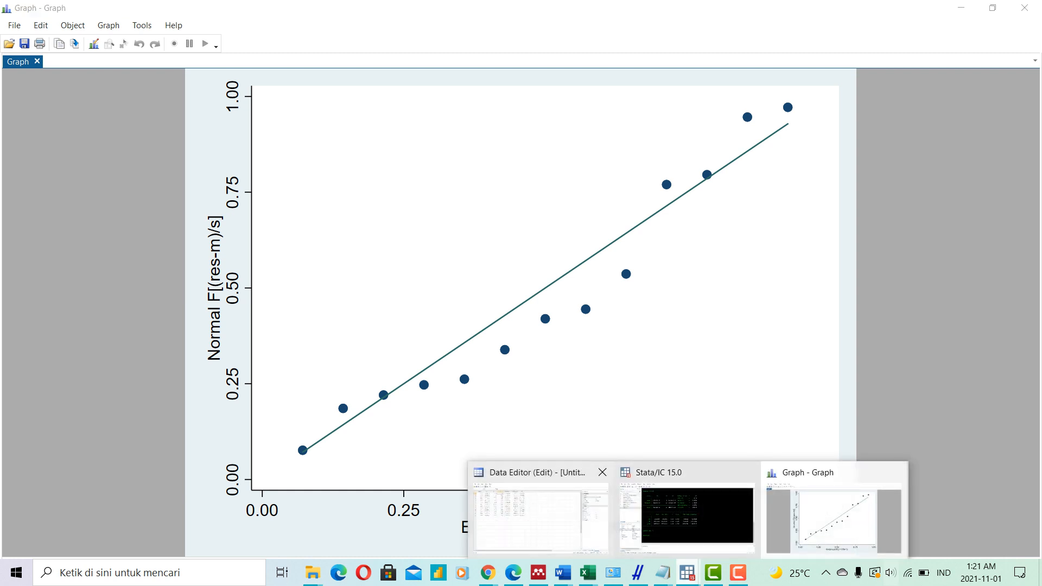
click(686, 515)
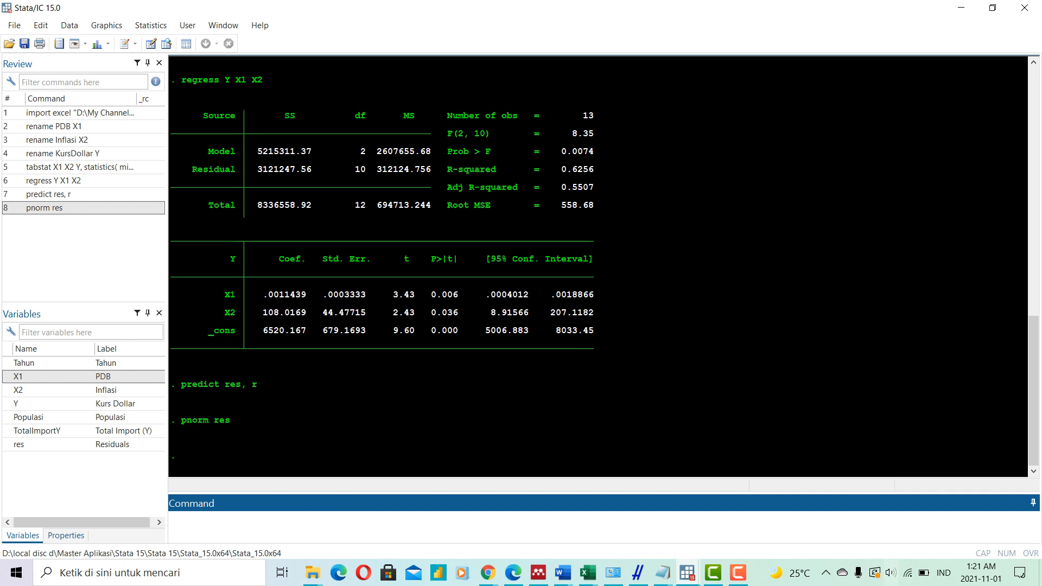
click(151, 25)
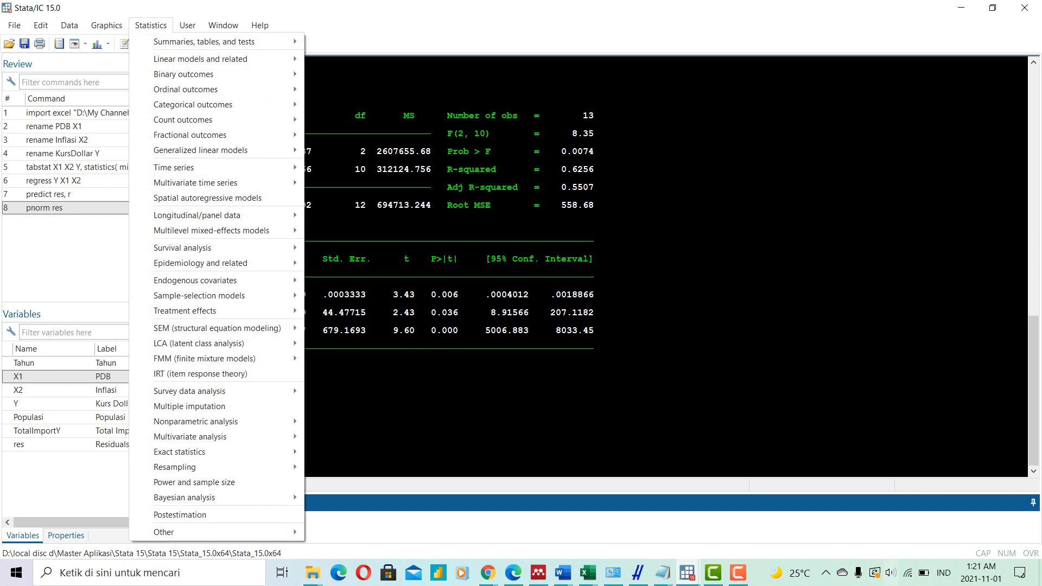
mouse_move(204, 42)
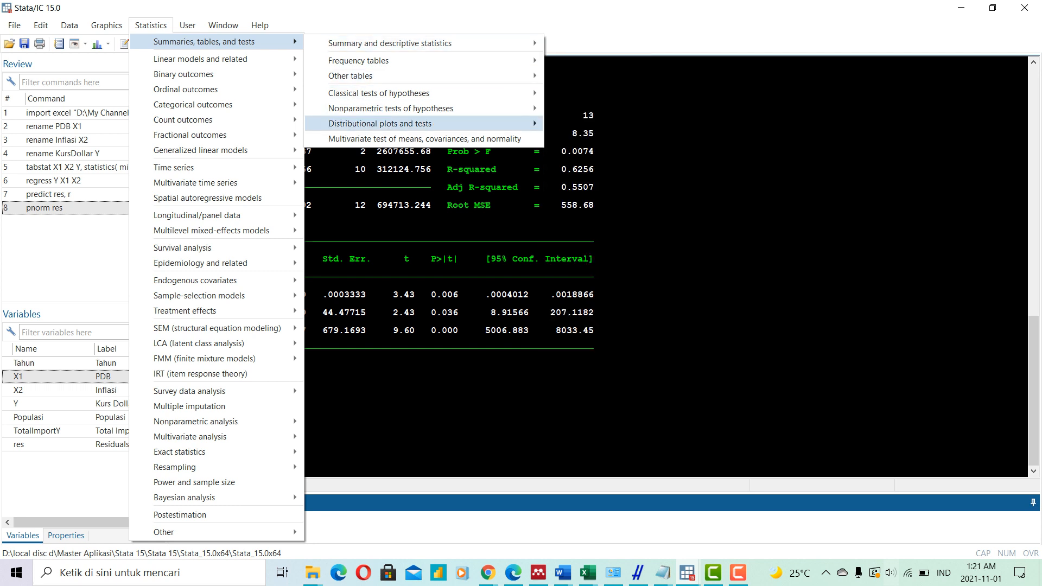
mouse_move(423, 124)
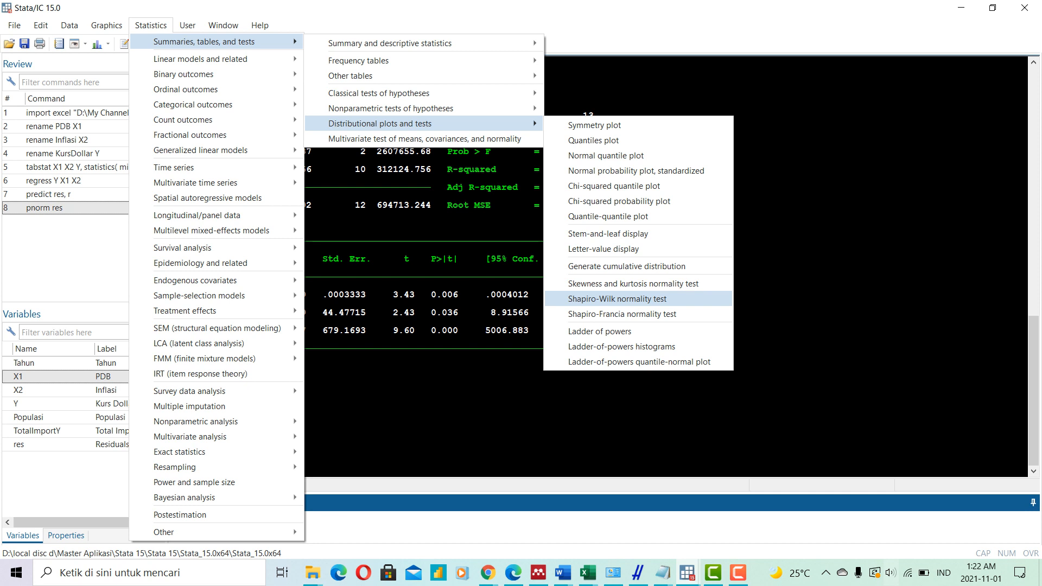
key(Return)
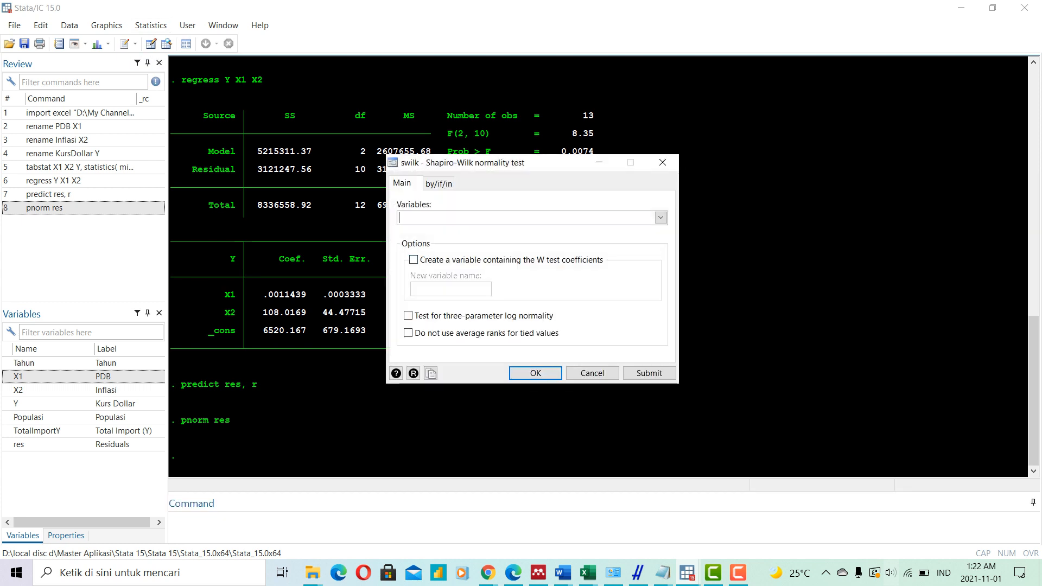
click(660, 217)
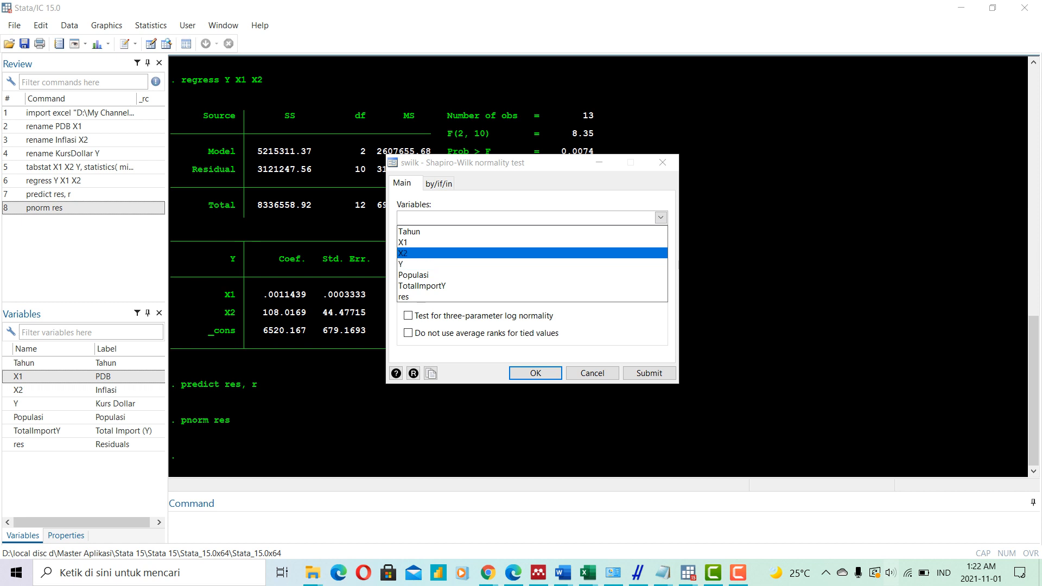
double_click(532, 242)
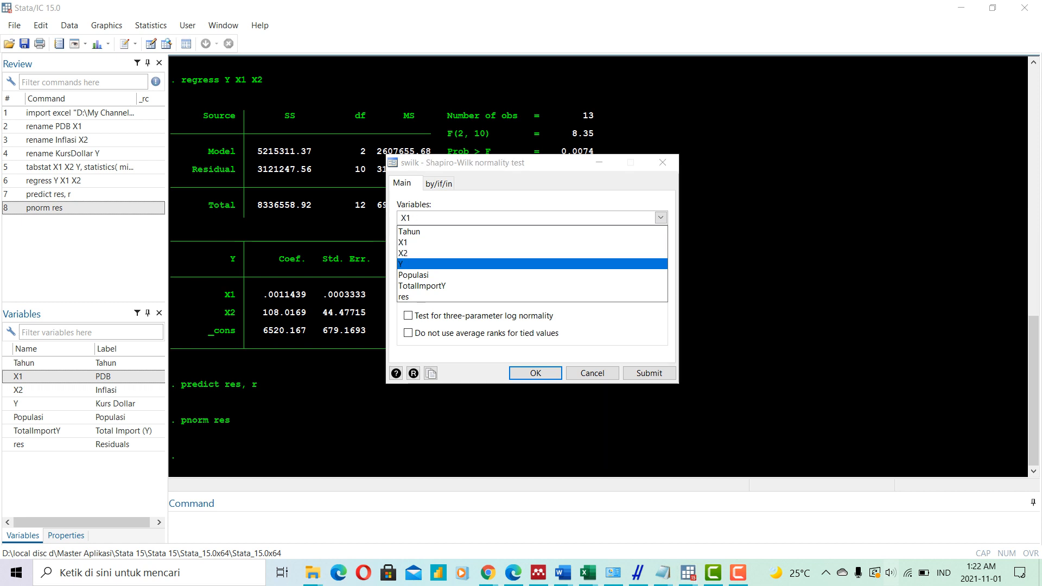
double_click(531, 253)
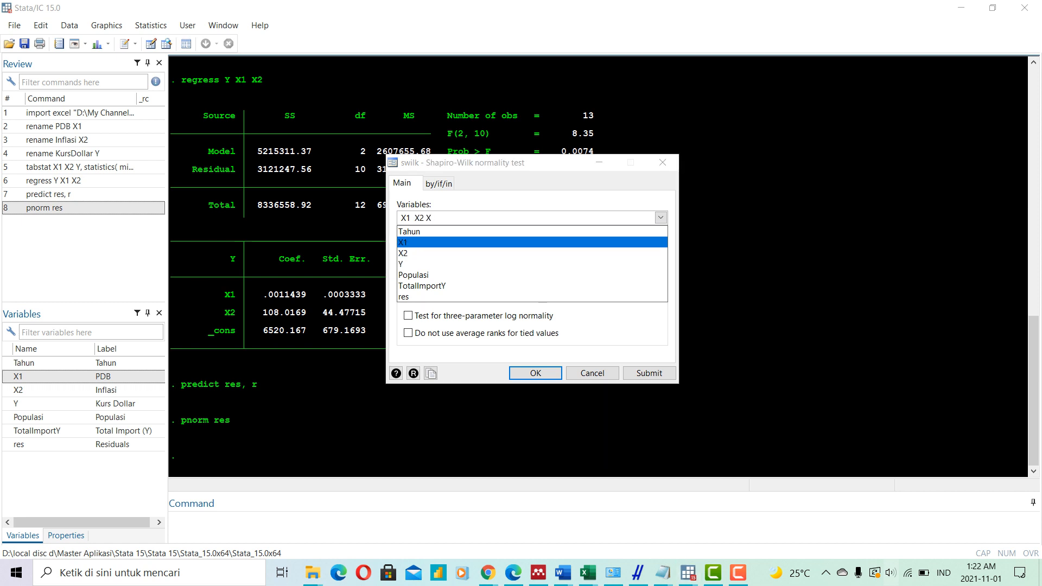
click(532, 264)
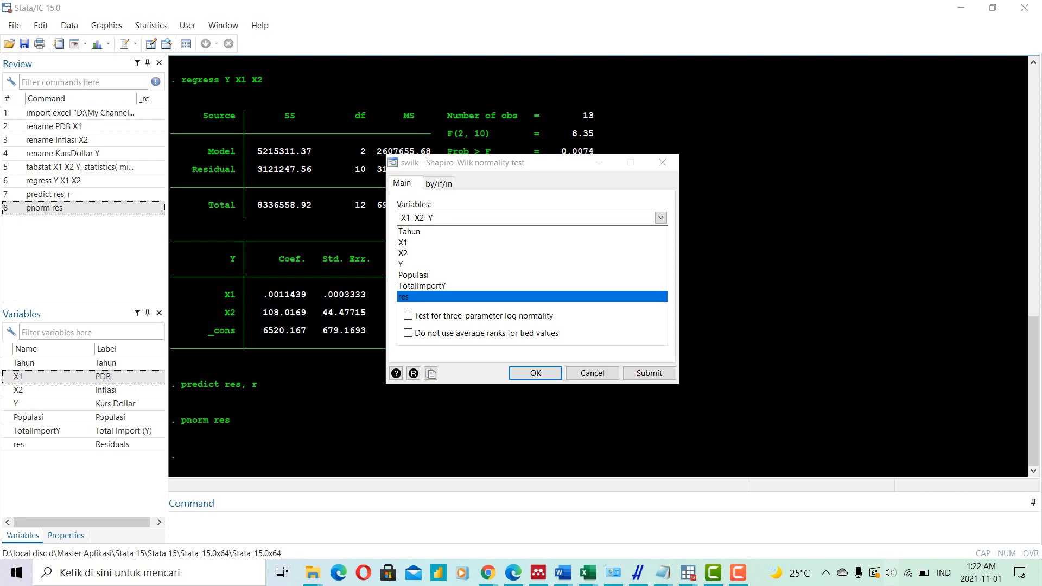
click(536, 373)
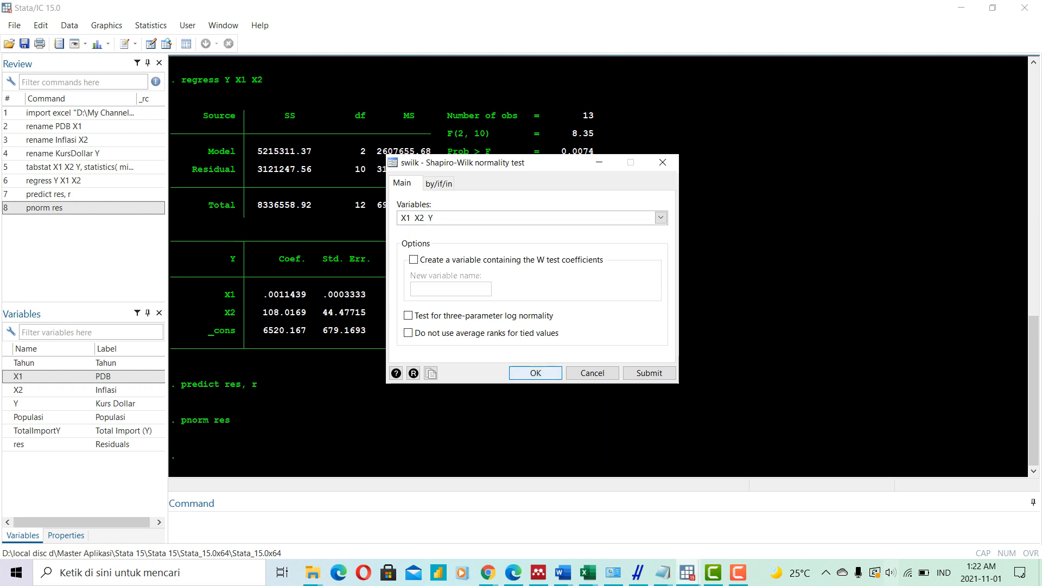
click(535, 373)
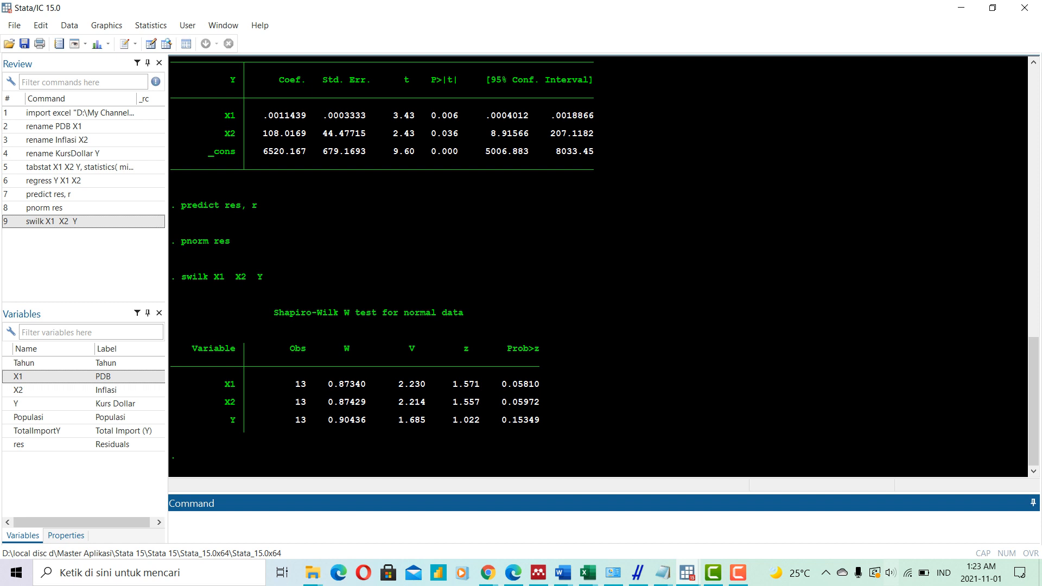
- Check multicollinearity of the regression's independent variables with the command "vif"
text(vif)
key(Return)
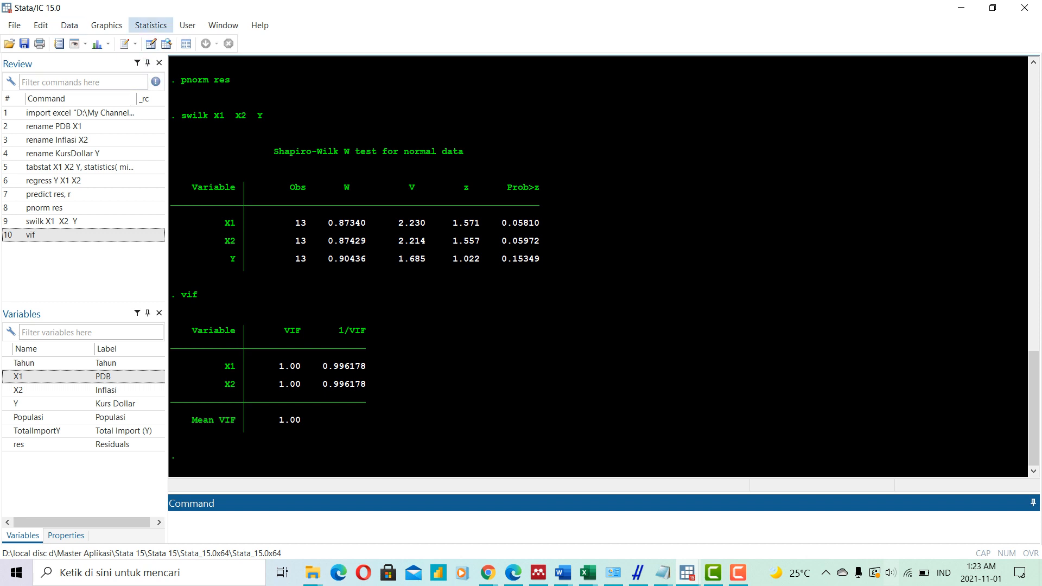
- Open the postestimation statistics for the regression and look through the available specification tests and reports
click(151, 25)
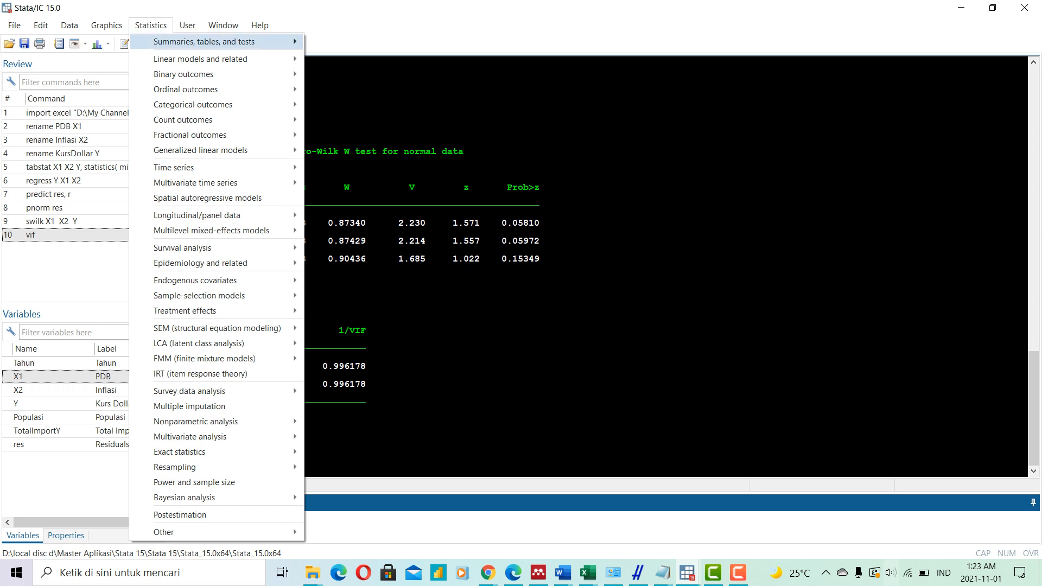
mouse_move(204, 42)
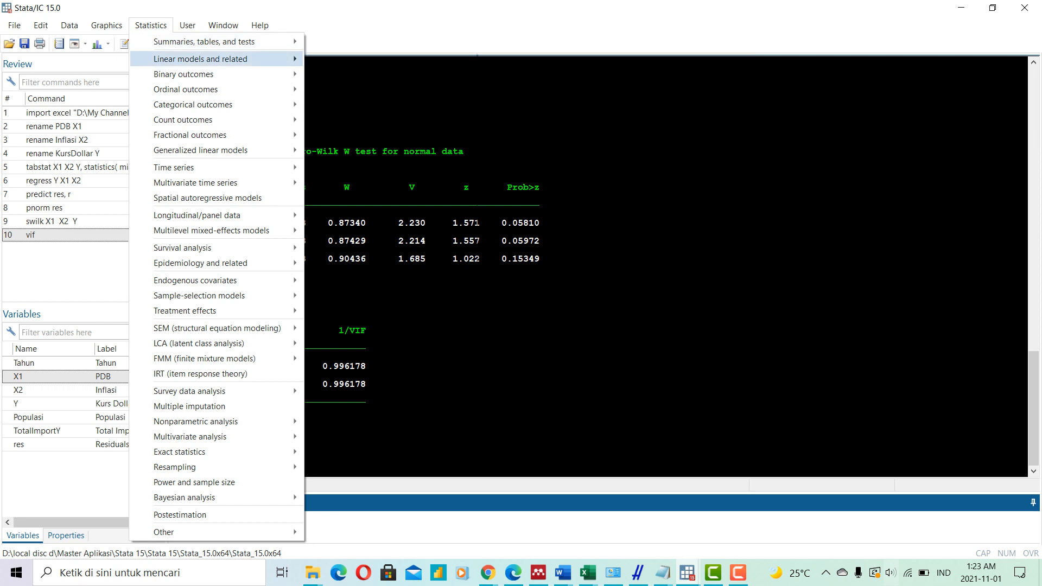
mouse_move(217, 59)
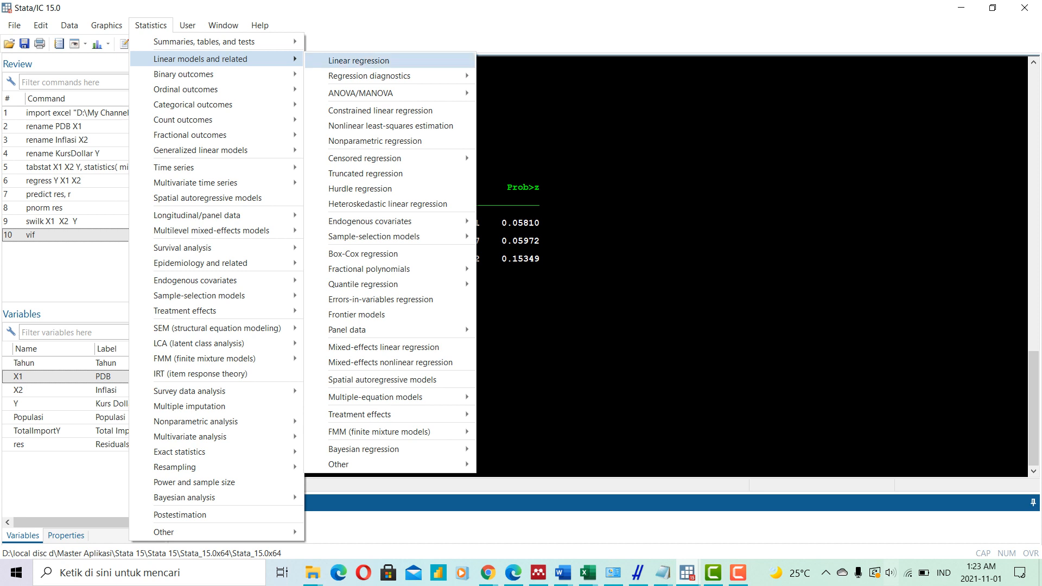
mouse_move(369, 76)
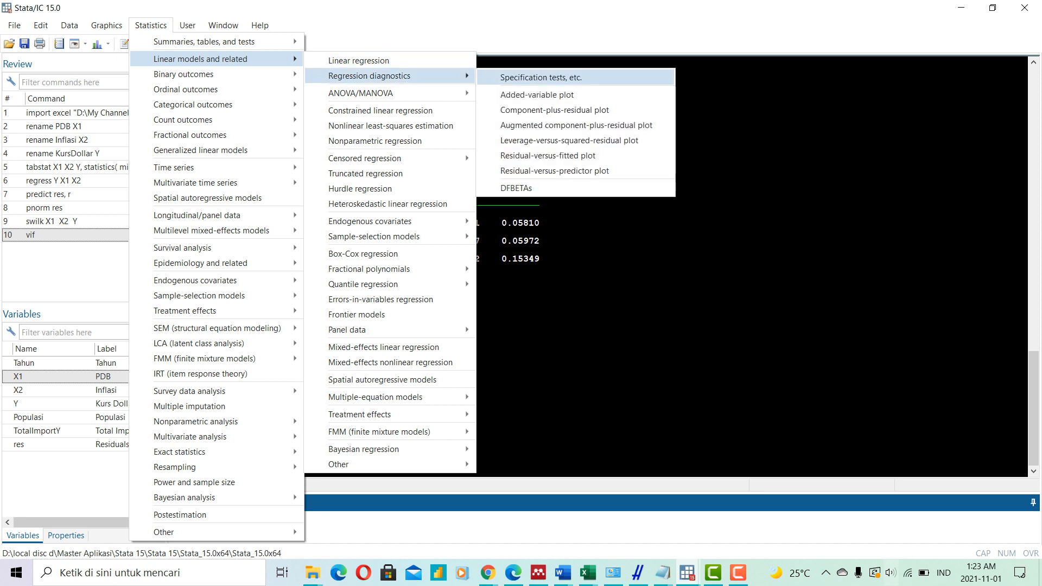
click(541, 78)
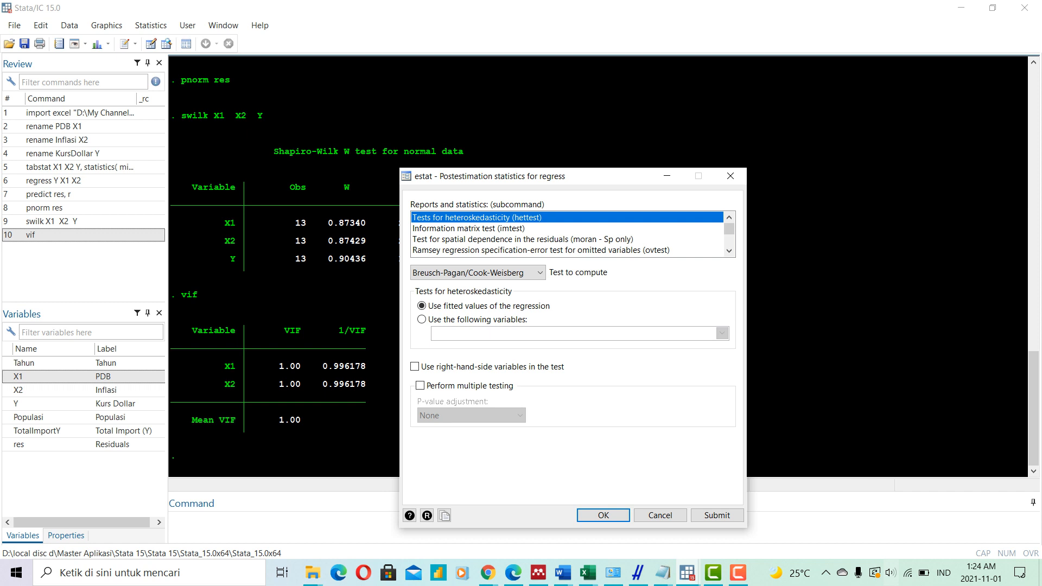
scroll(566, 233, down, 2)
scroll(566, 234, up, 2)
key(Down)
key(Down)
key(Down)
key(Down)
key(Down)
key(Down)
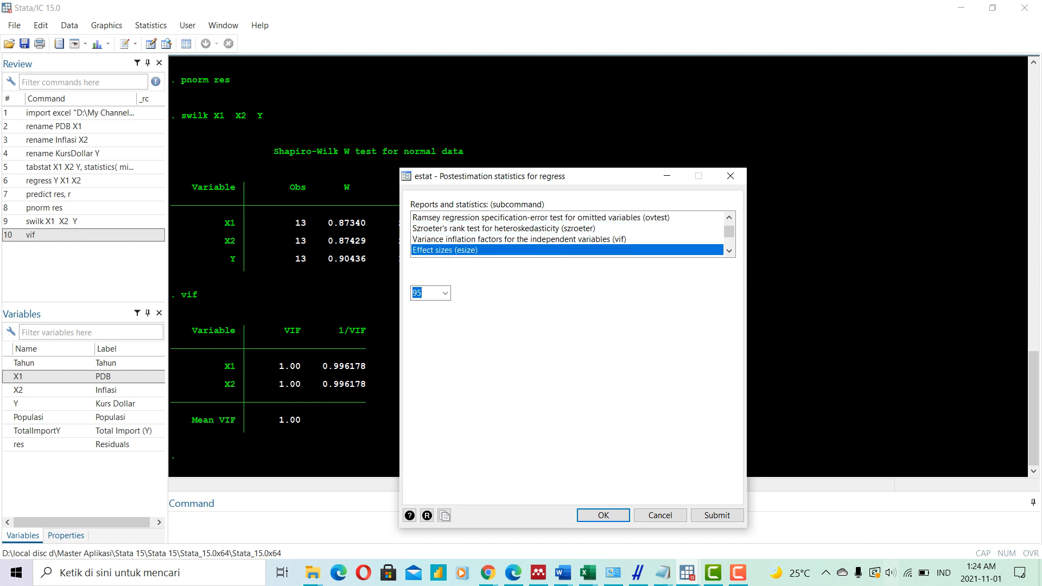
key(Down)
key(Down)
key(Down)
key(Down)
key(Down)
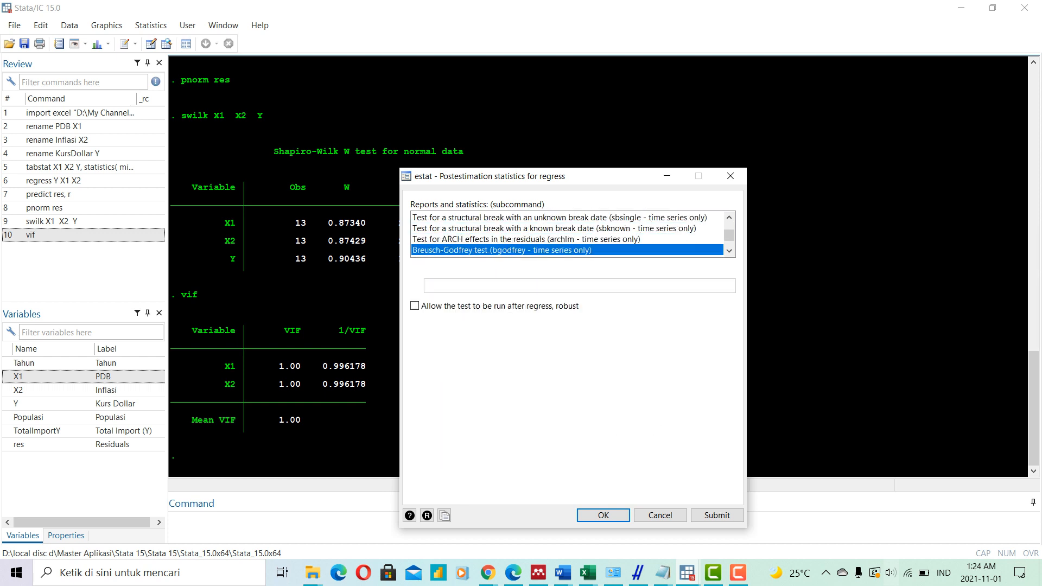
key(Down)
key(Down)
key(Down)
key(Down)
key(Down)
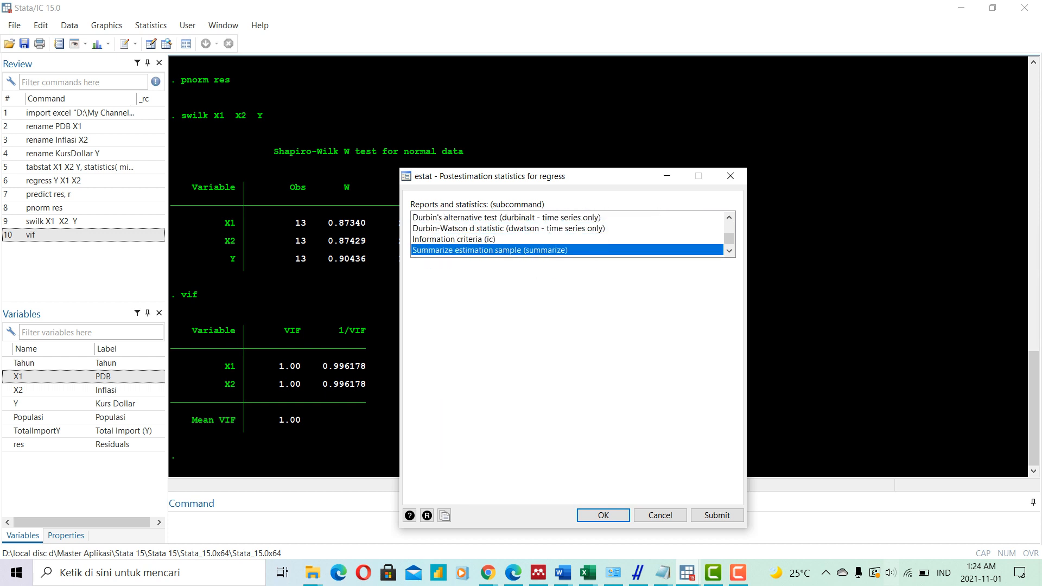
- Run the postestimation report of variance inflation factors for the independent variables (vif), with the uncentered option off
key(Up)
key(Up)
key(Up)
key(Up)
key(Up)
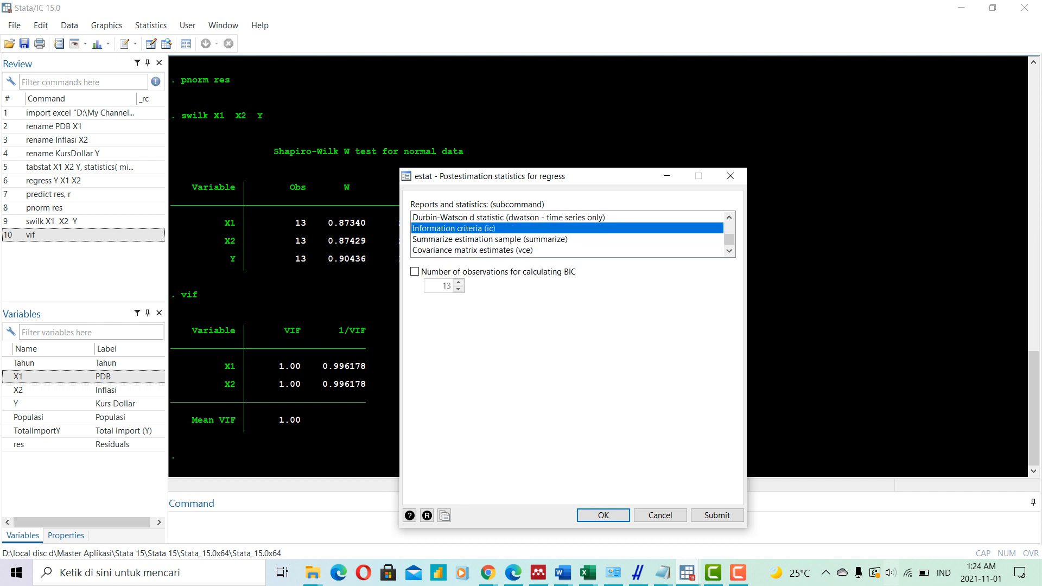
key(Up)
key(Up)
key(Up)
key(Up)
key(Up)
key(Up)
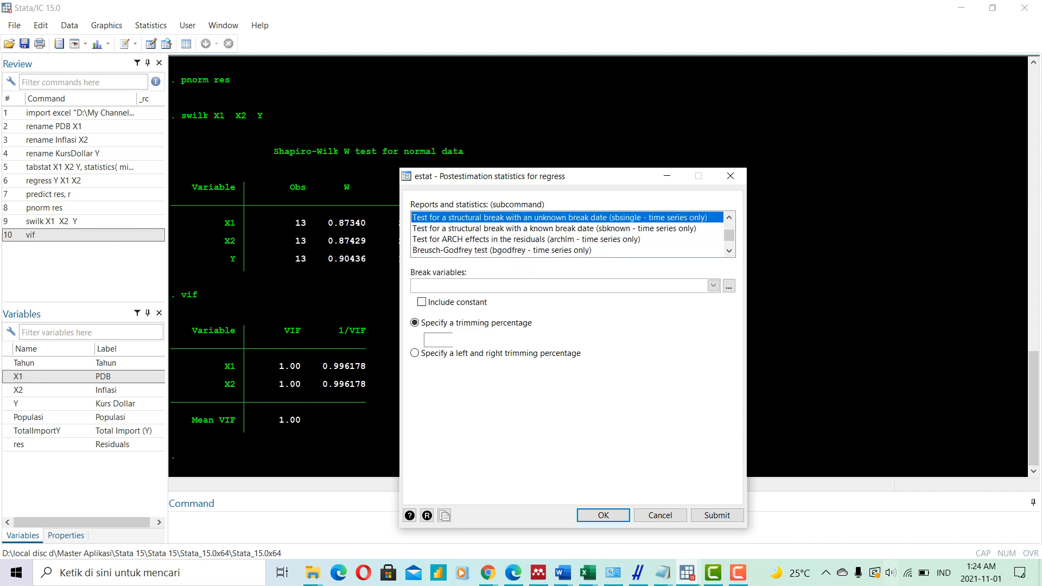
key(Up)
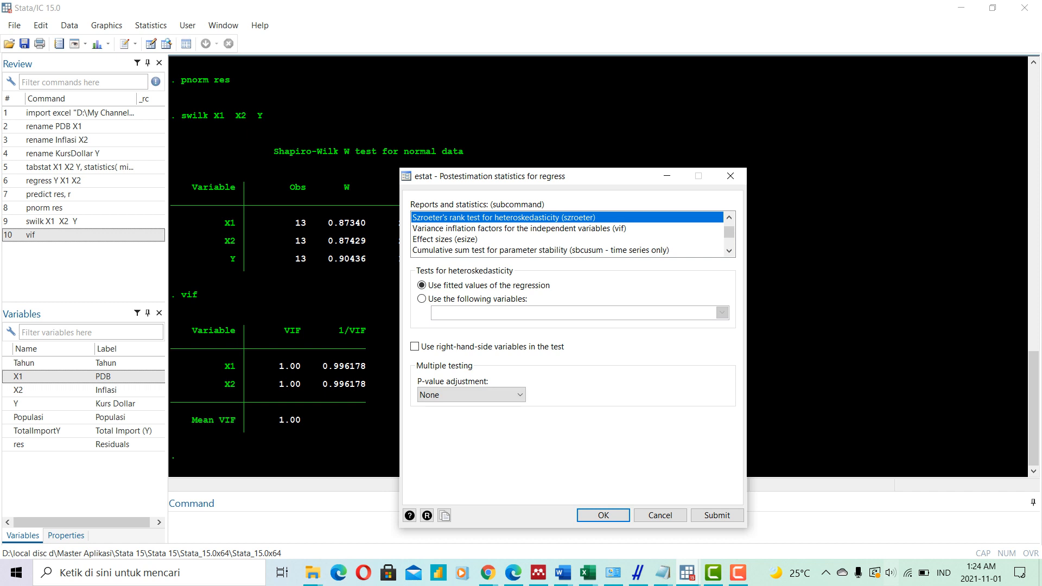
key(Down)
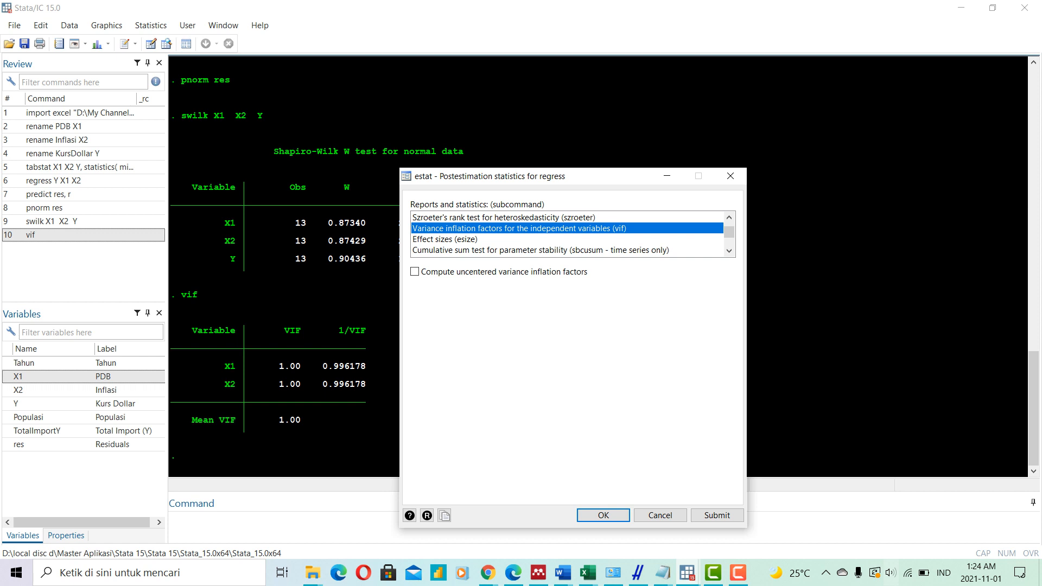
drag(554, 175, 456, 69)
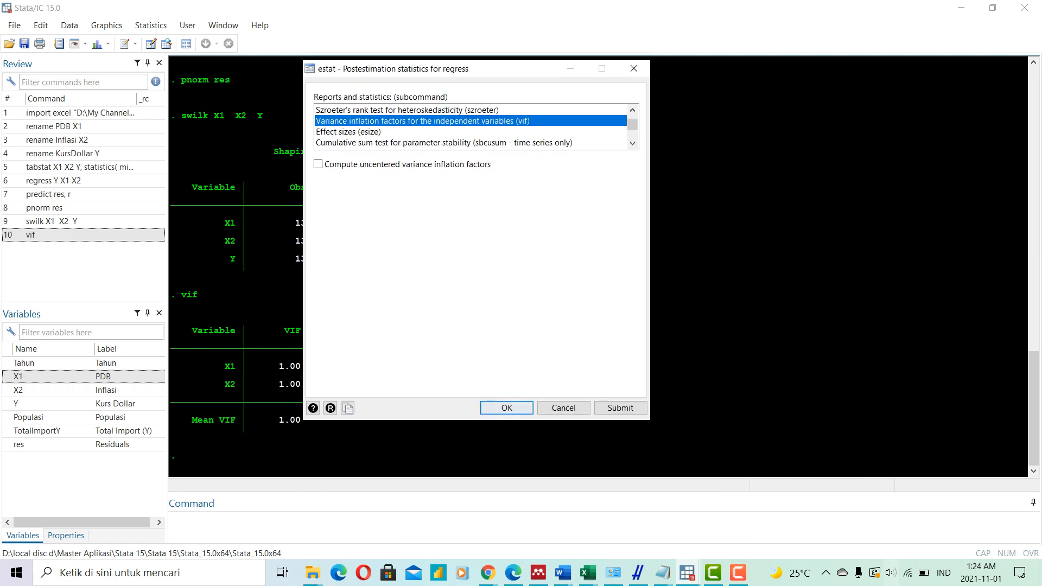
click(507, 408)
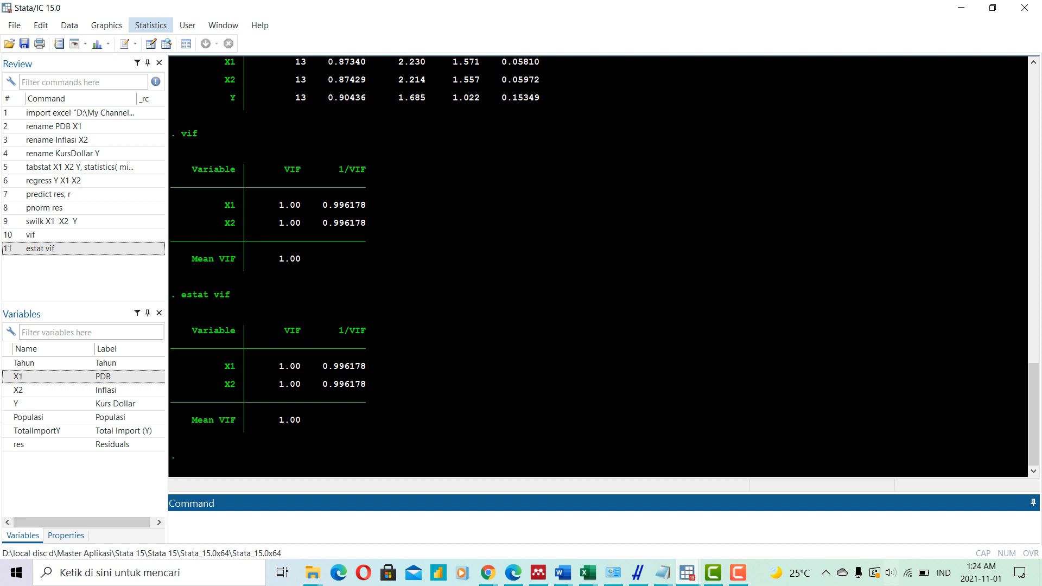
- Try to declare the dataset as yearly time-series data with res as the time variable
click(151, 25)
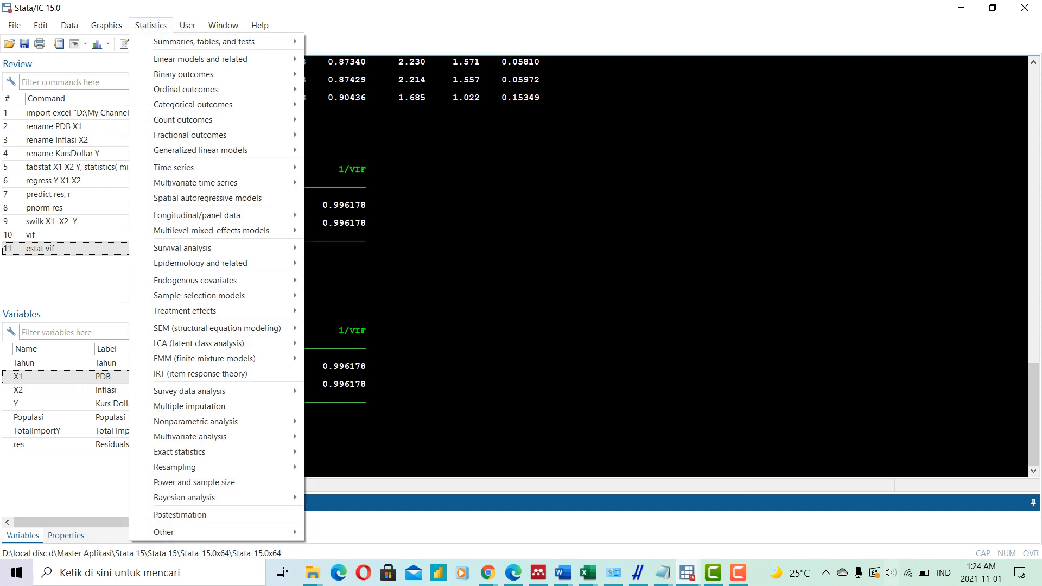
mouse_move(201, 58)
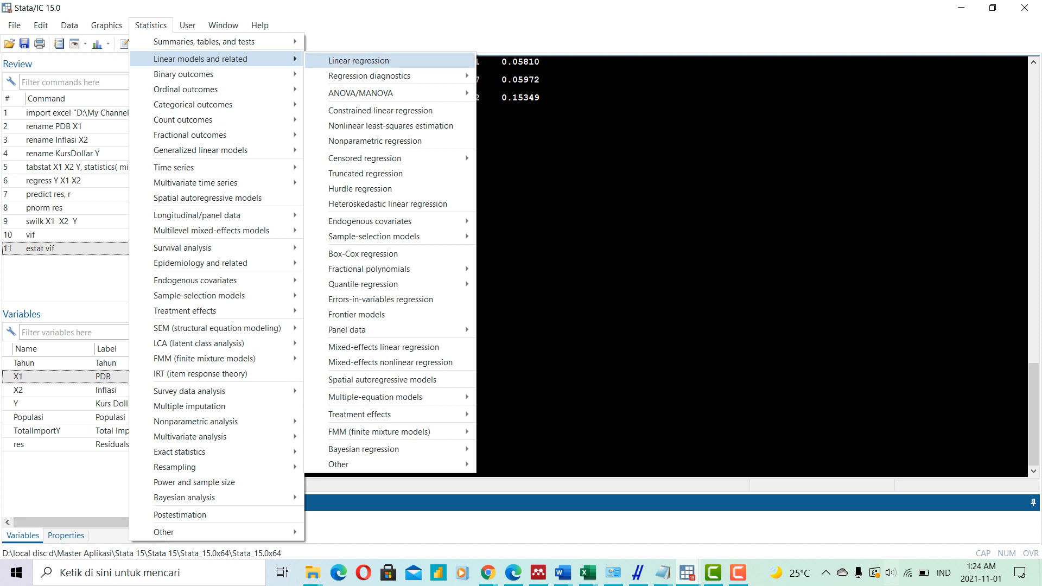
mouse_move(380, 76)
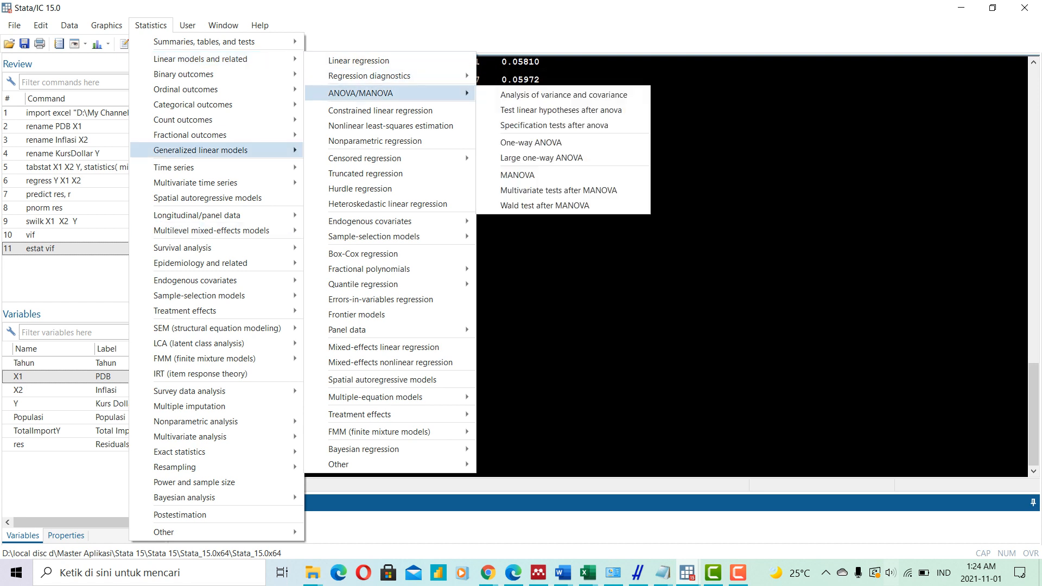
mouse_move(217, 168)
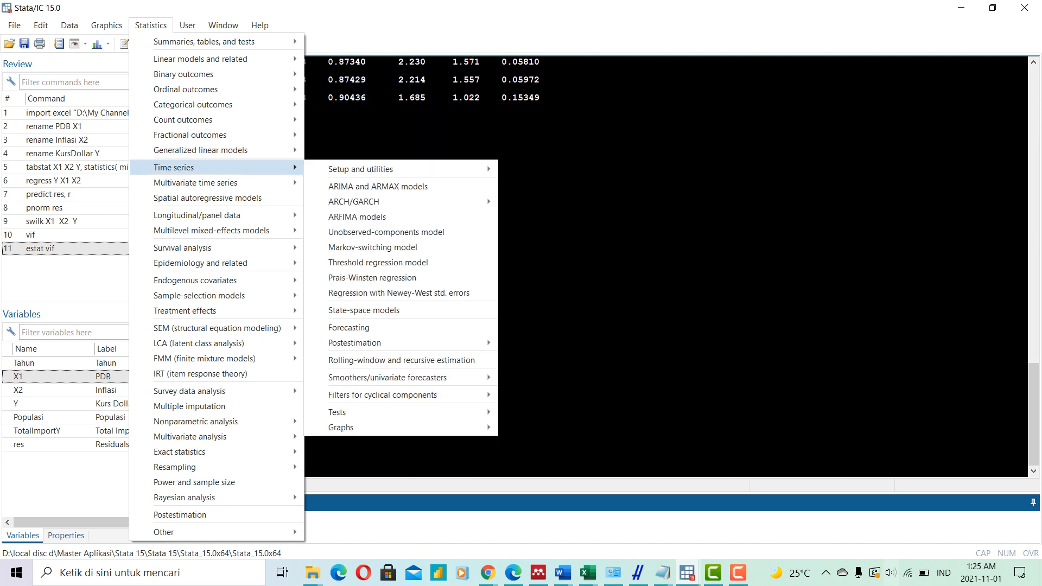
mouse_move(380, 169)
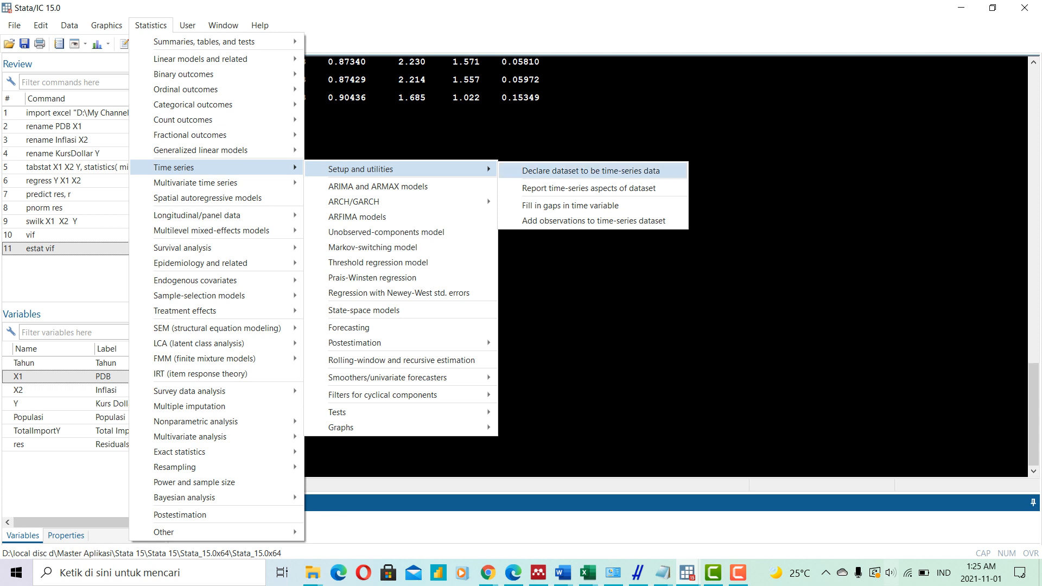
click(591, 171)
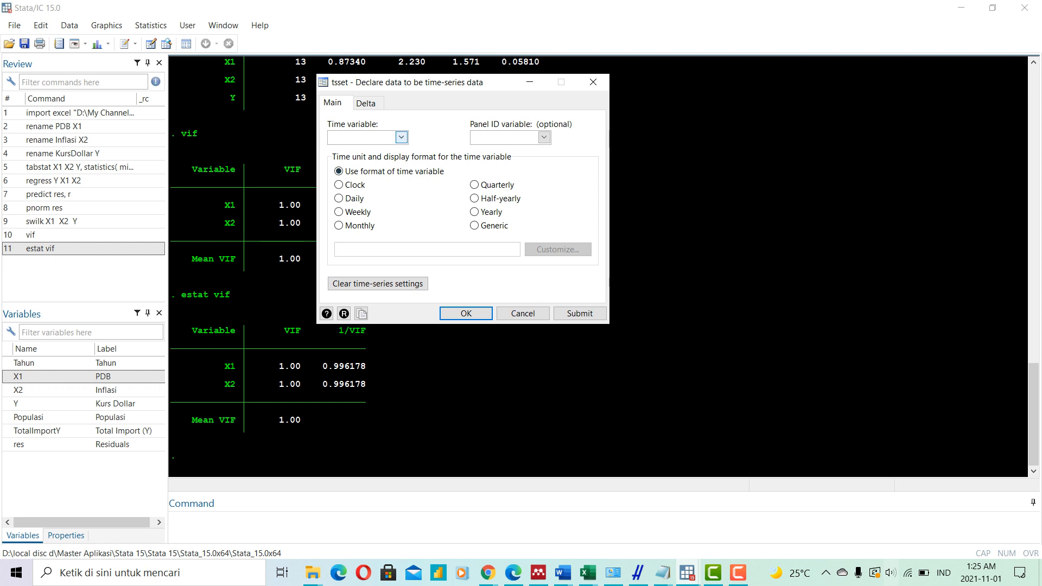
click(401, 137)
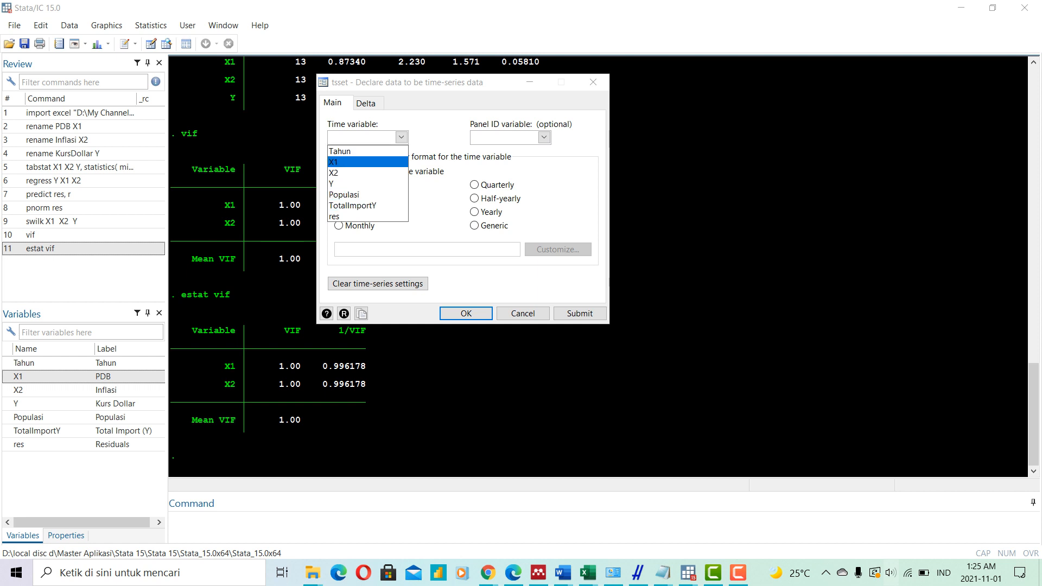
key(Down)
key(Down)
key(Down)
key(Down)
key(Down)
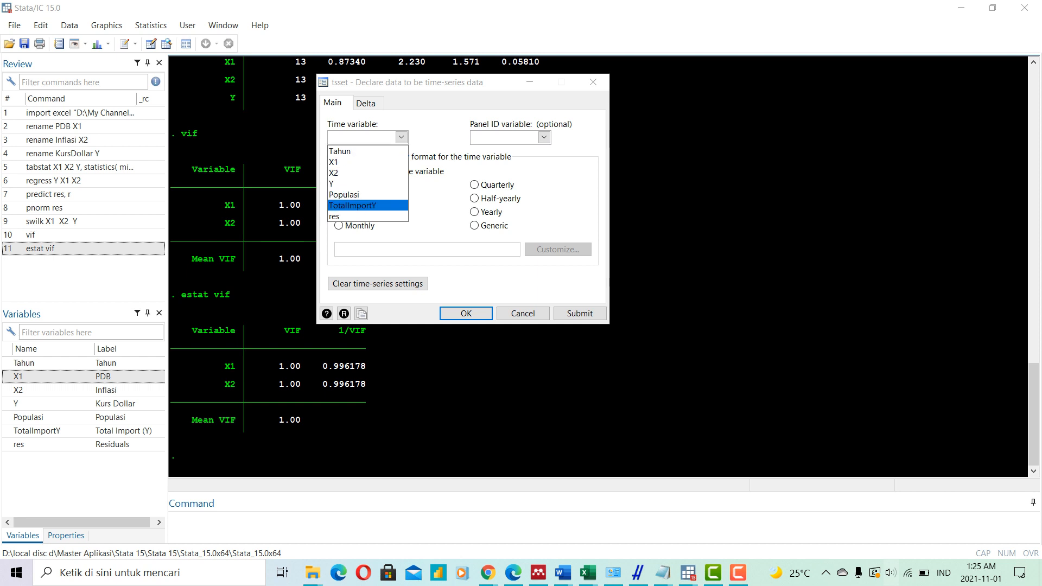
key(Return)
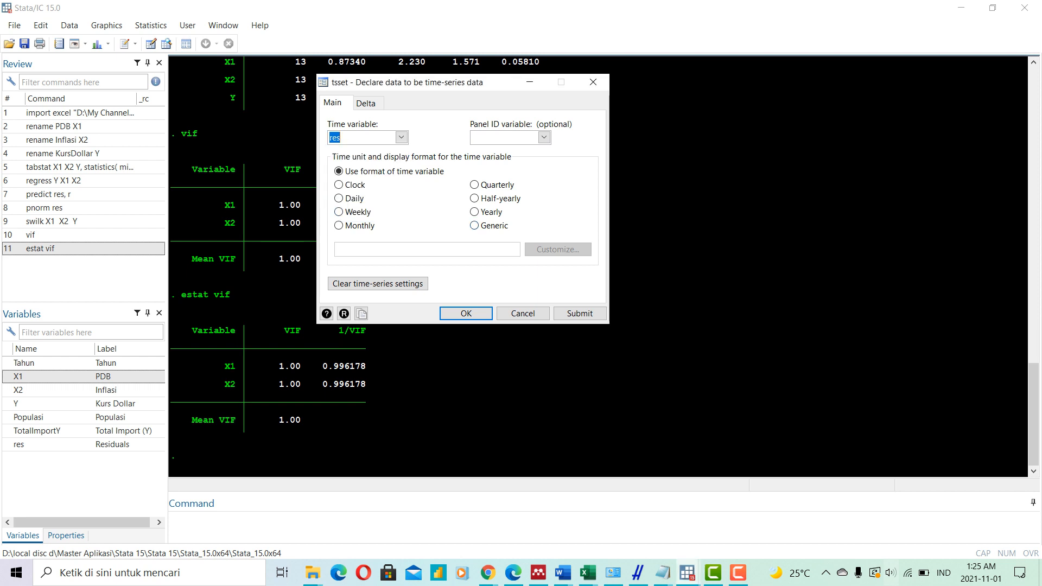
click(475, 212)
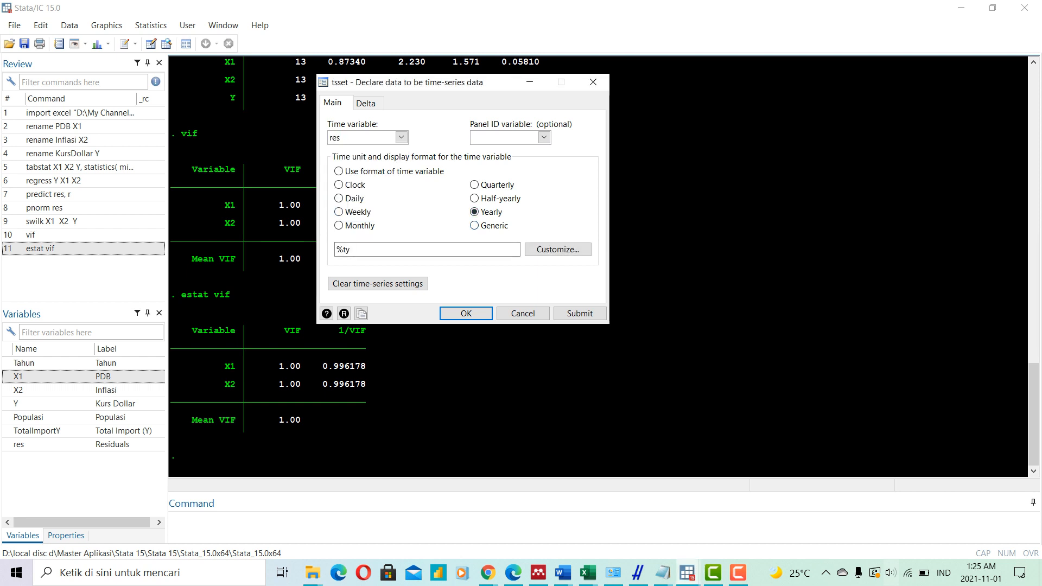
click(466, 313)
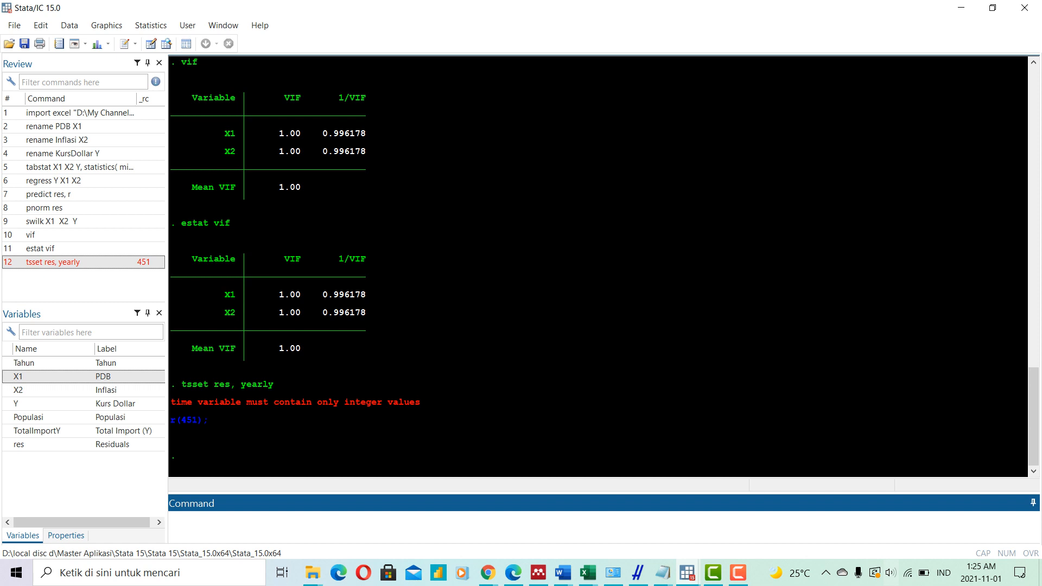
- Declare the dataset as yearly time-series data with Tahun as the time variable
click(150, 25)
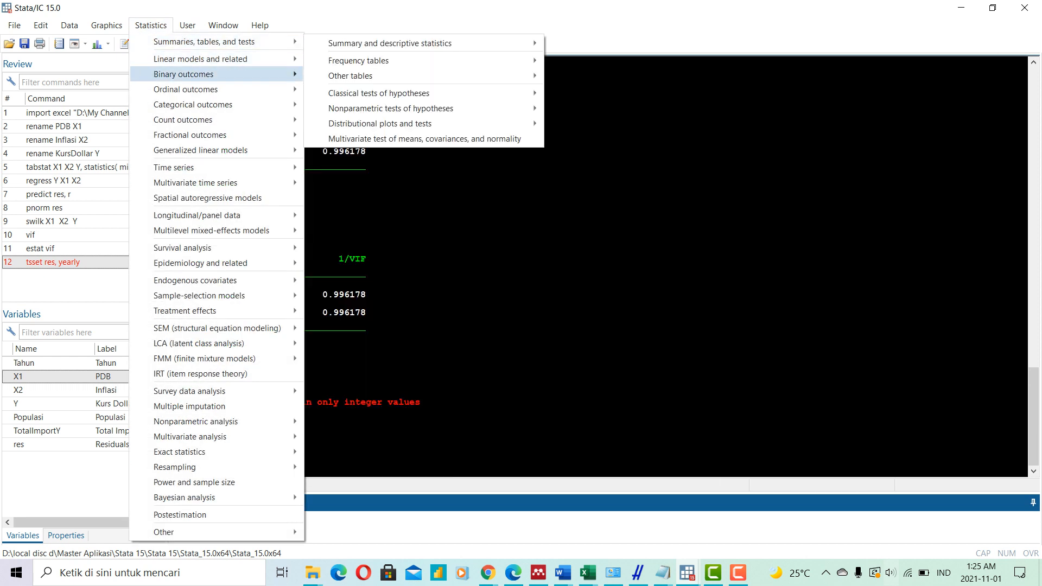
mouse_move(217, 168)
mouse_move(380, 168)
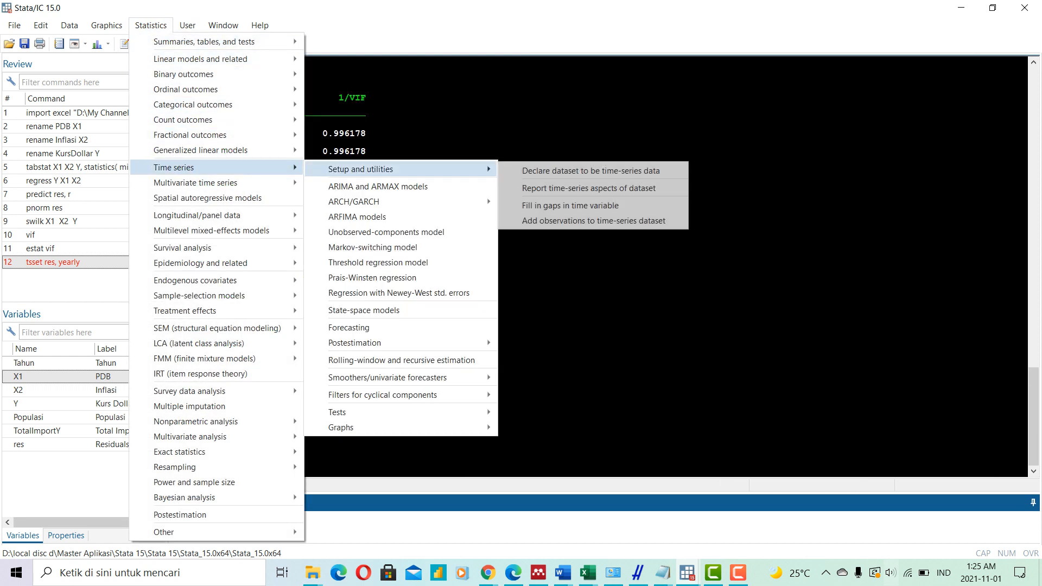
click(590, 171)
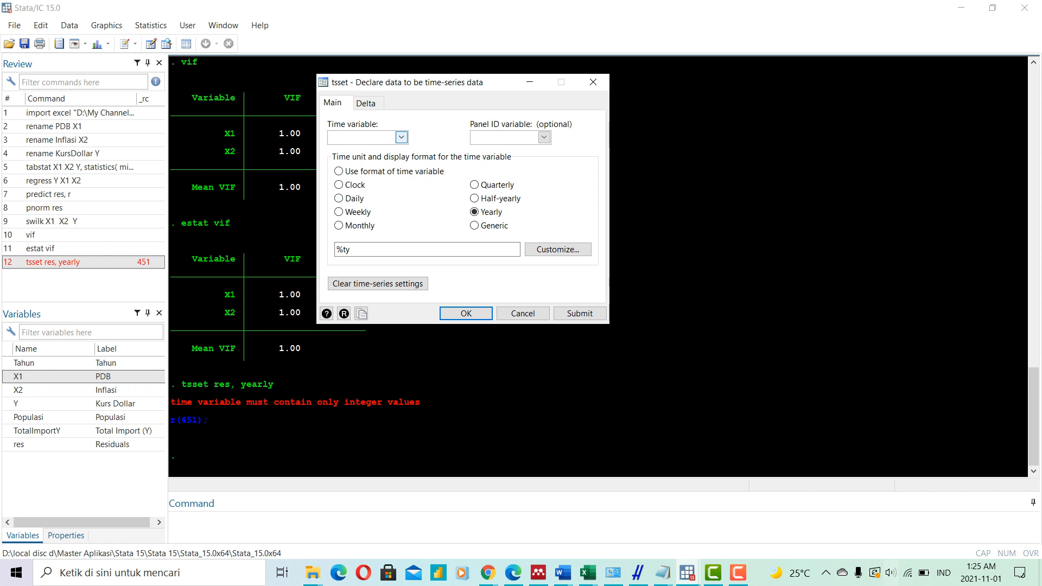
click(401, 138)
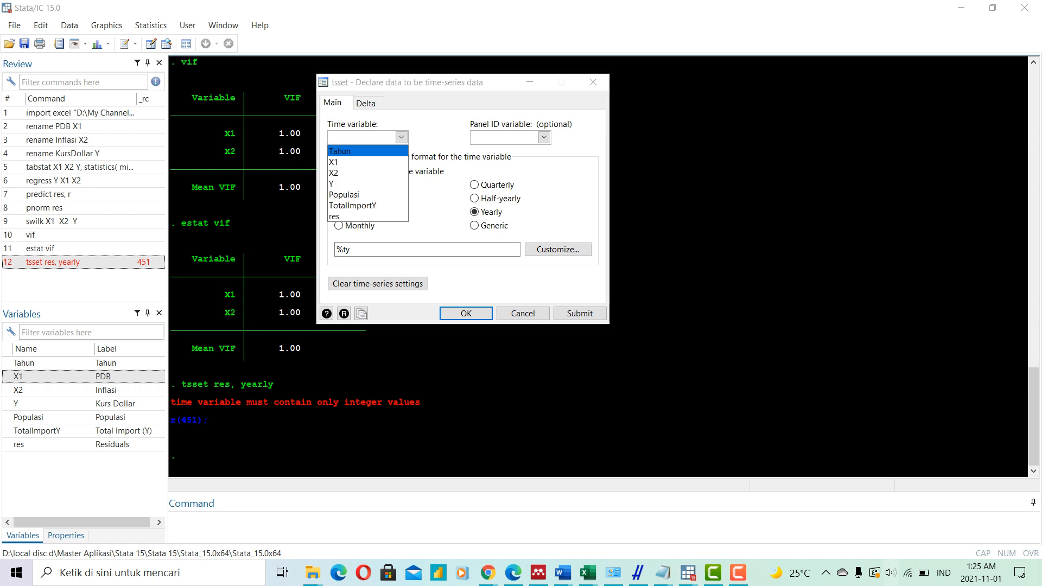
key(Return)
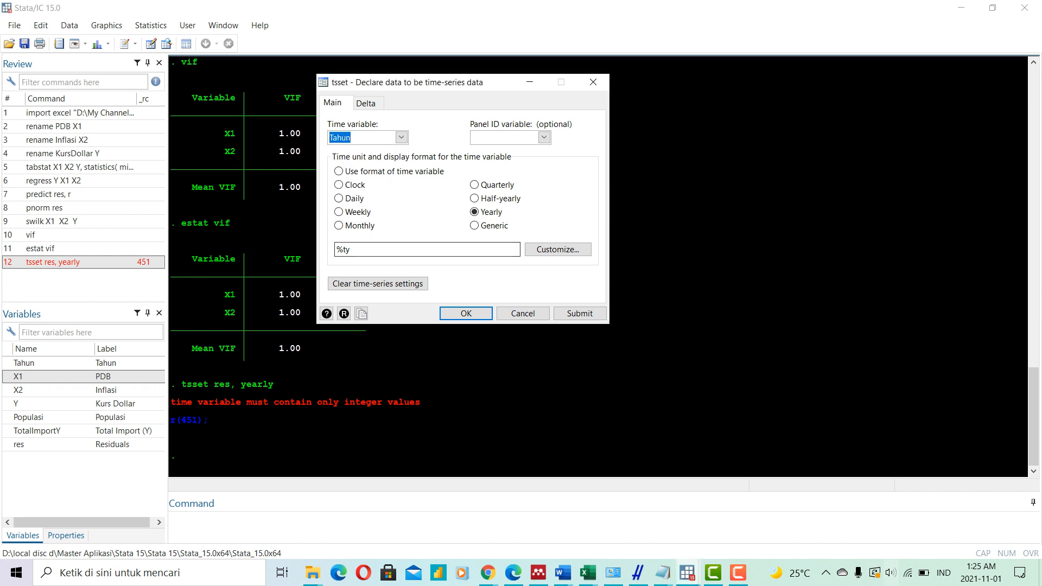
key(Return)
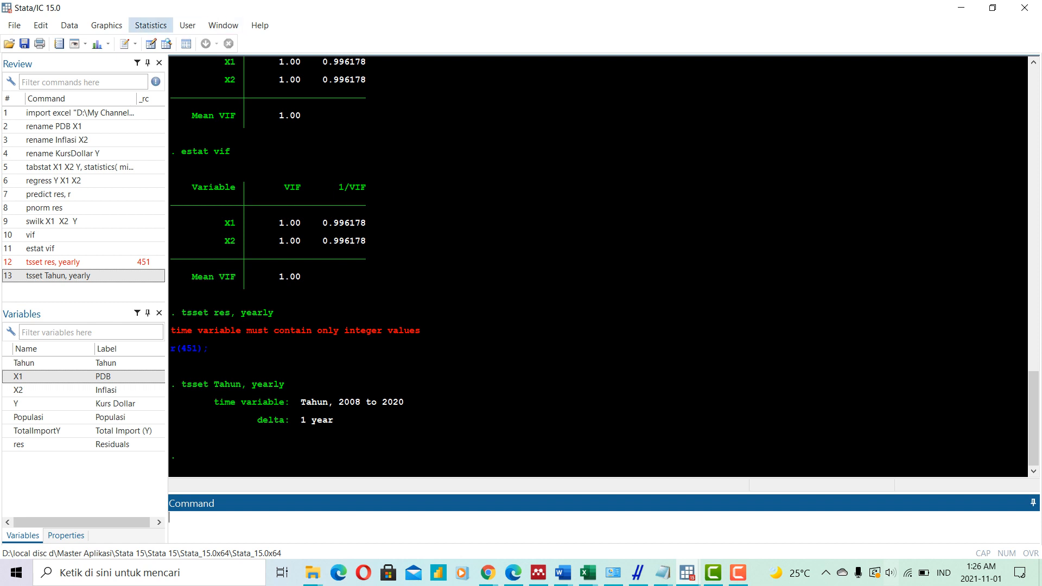
- Run the Durbin-Watson d statistic (dwatson) from the postestimation specification tests of the regression
click(151, 25)
mouse_move(217, 58)
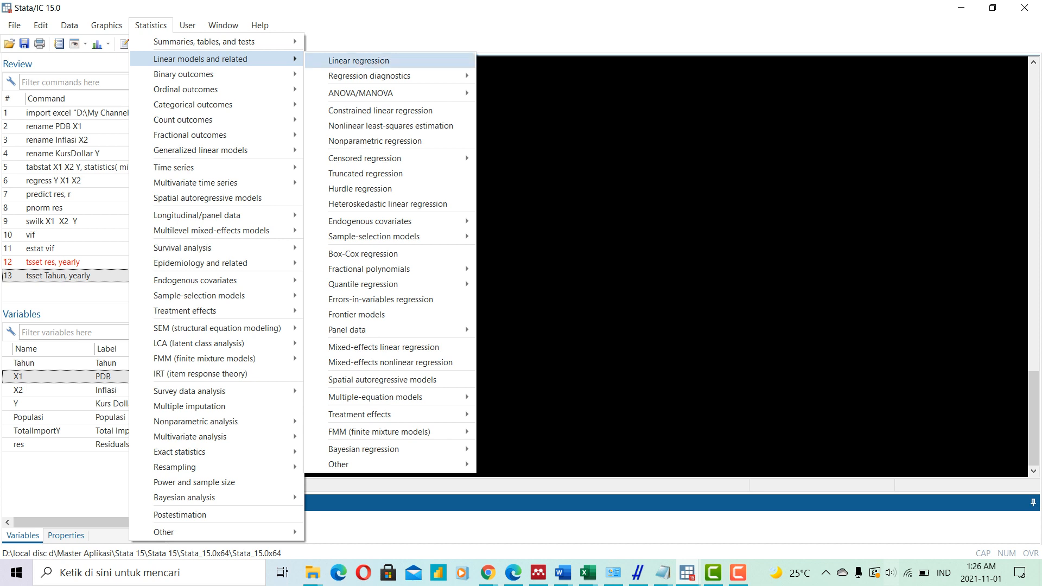
mouse_move(374, 76)
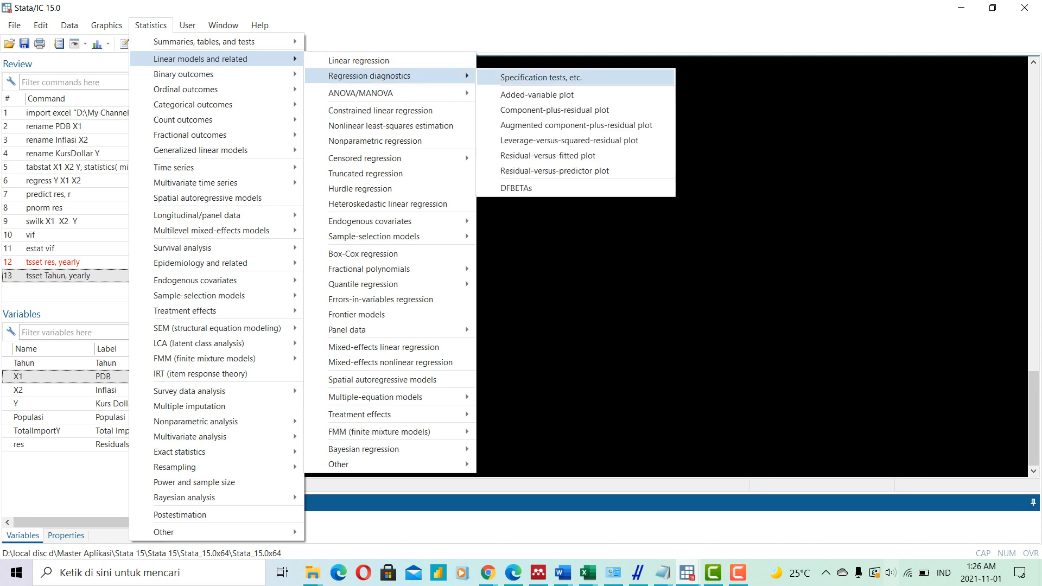
key(Escape)
key(Escape)
key(Escape)
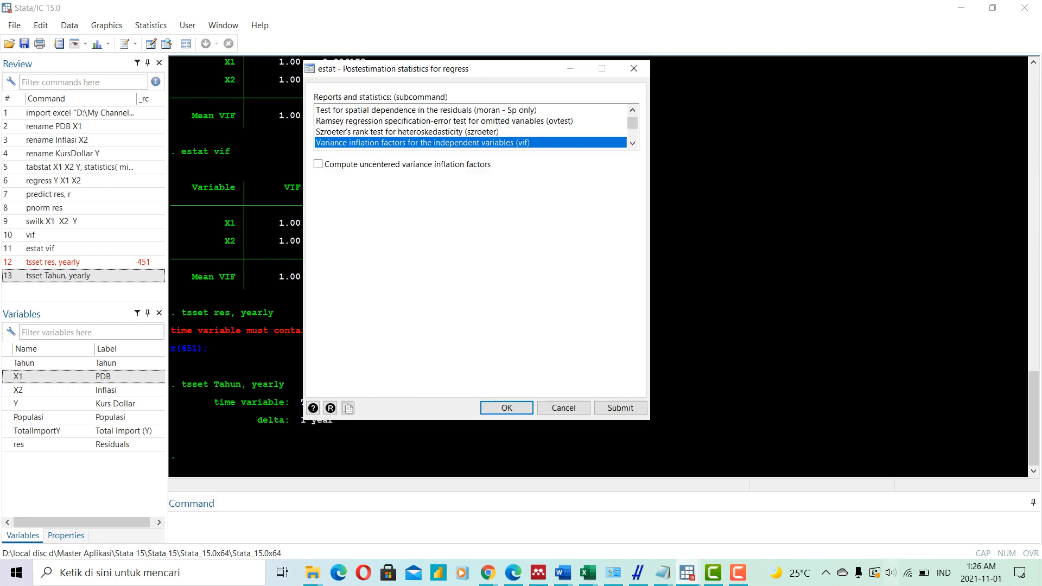
scroll(472, 126, down, 5)
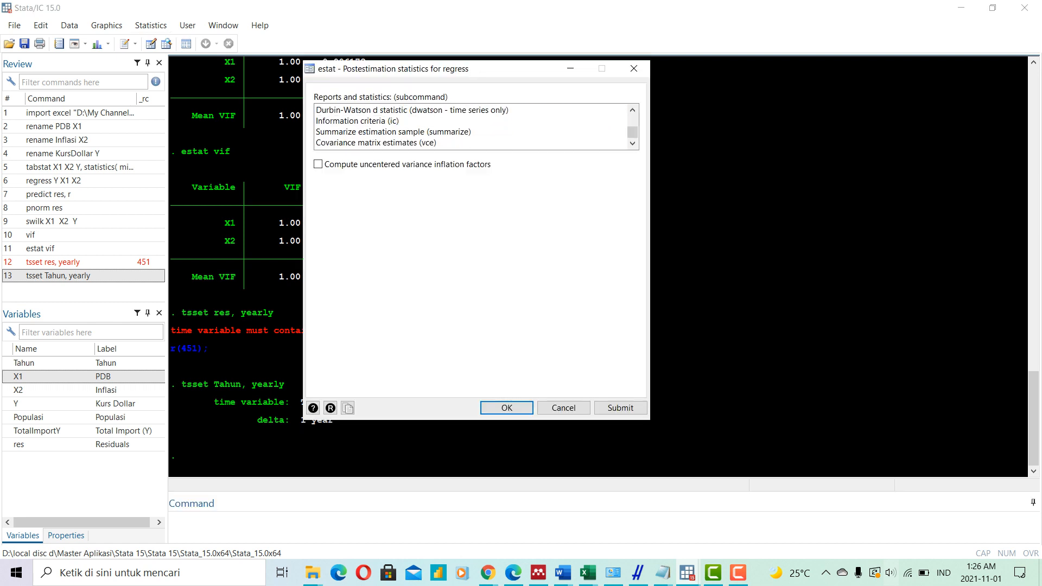
click(469, 110)
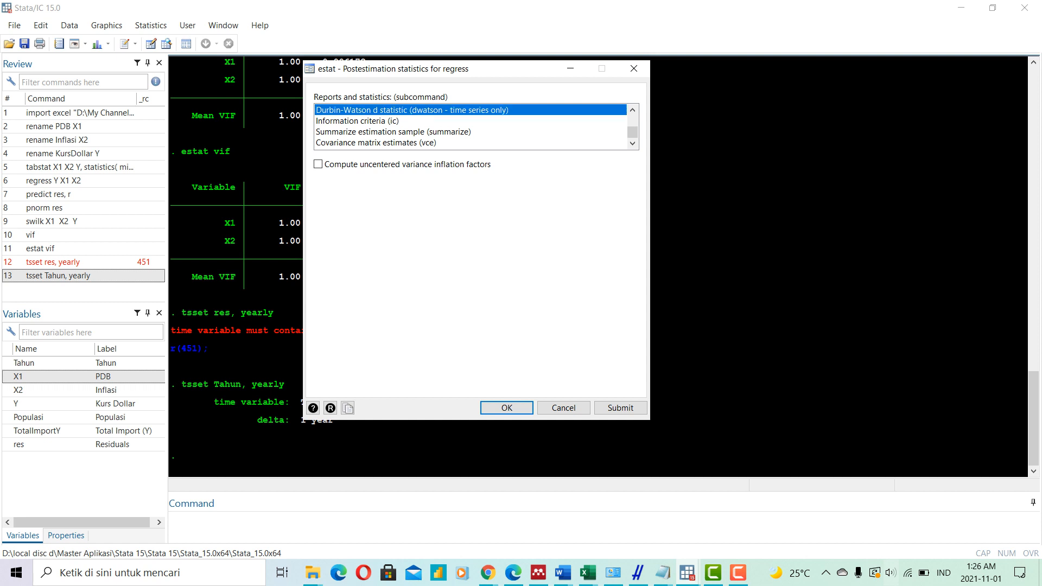
scroll(470, 126, up, 1)
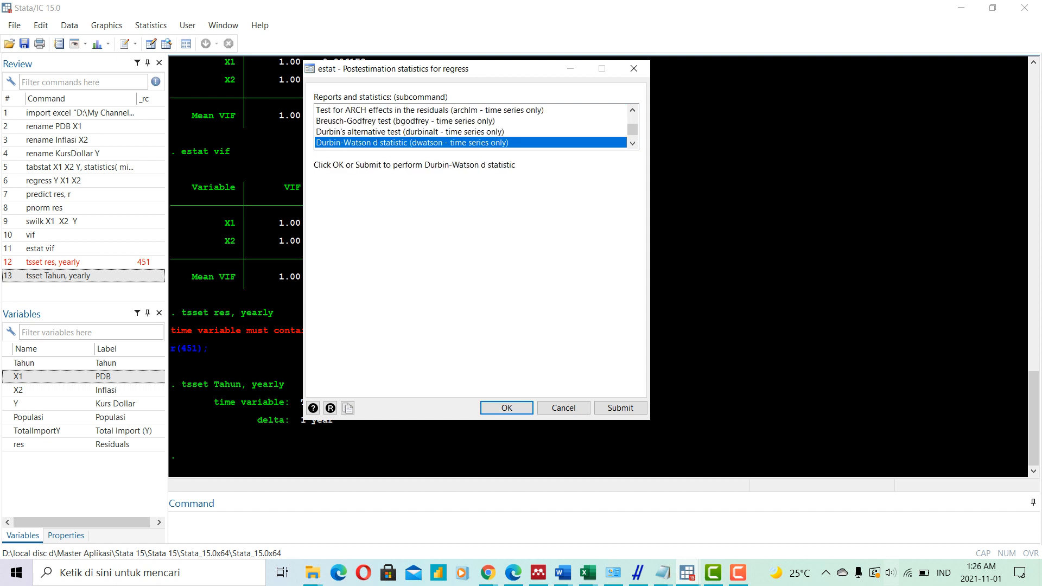
scroll(469, 126, up, 1)
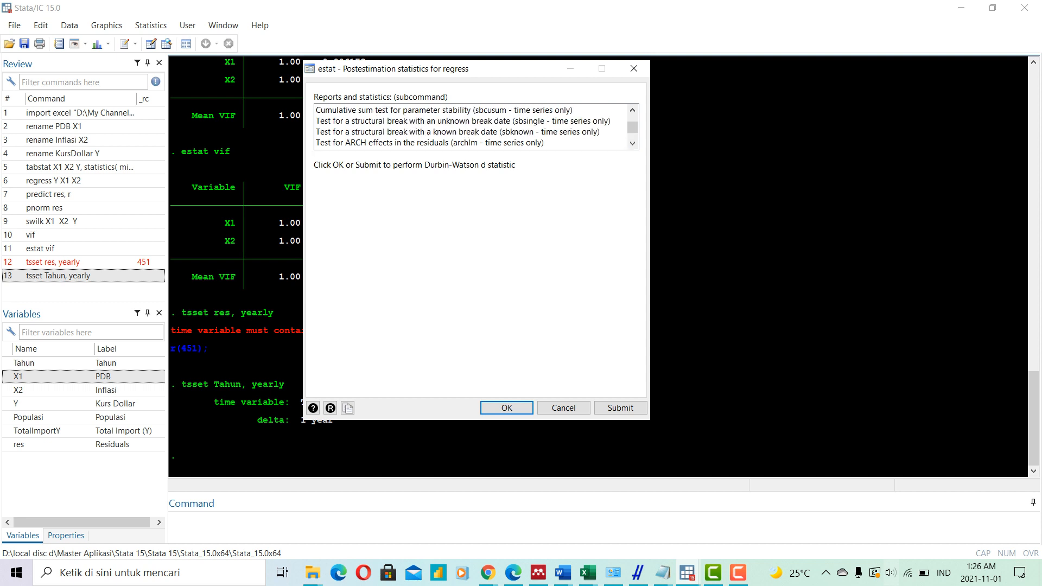
scroll(469, 125, up, 1)
scroll(470, 126, down, 3)
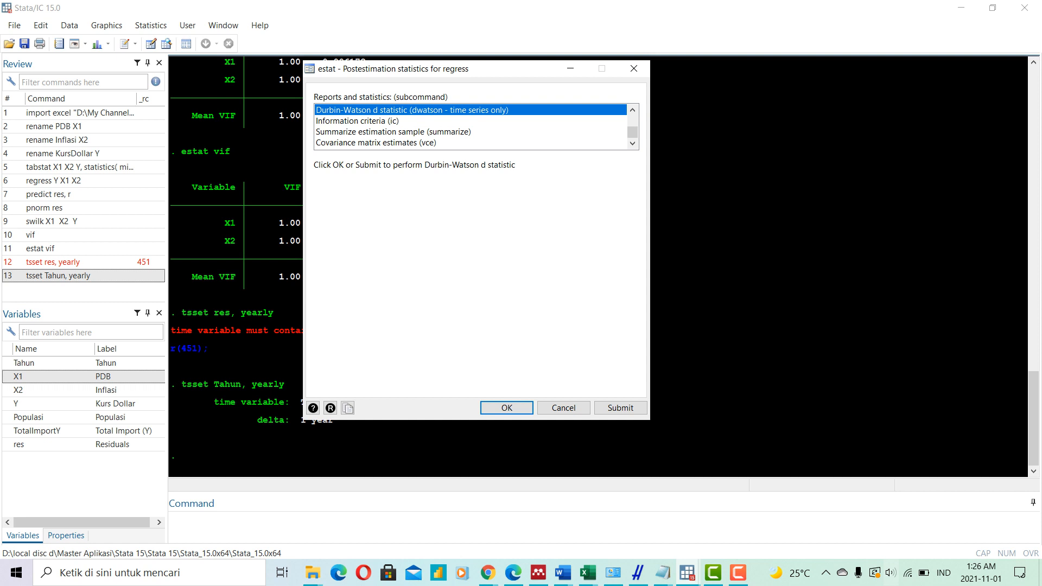
click(506, 407)
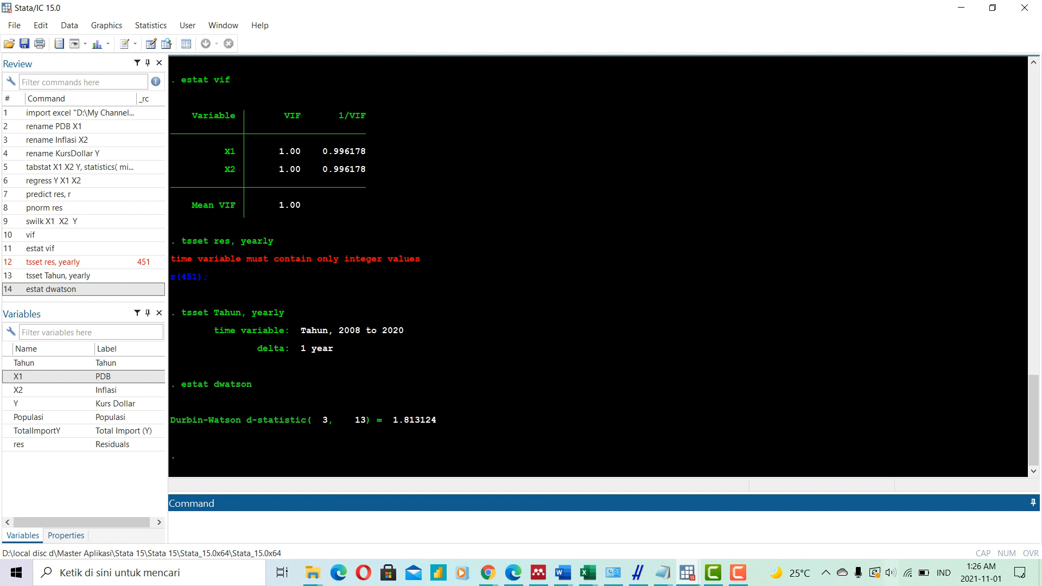
- Run the Breusch-Pagan/Cook-Weisberg test for heteroskedasticity (hettest) on the regression, using the fitted values
click(151, 25)
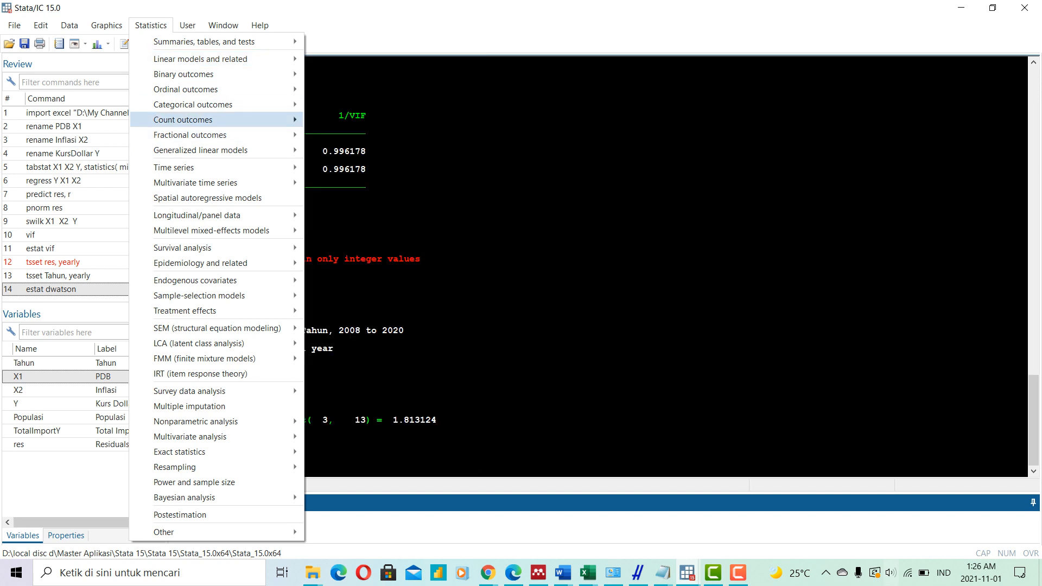
mouse_move(260, 25)
mouse_move(151, 26)
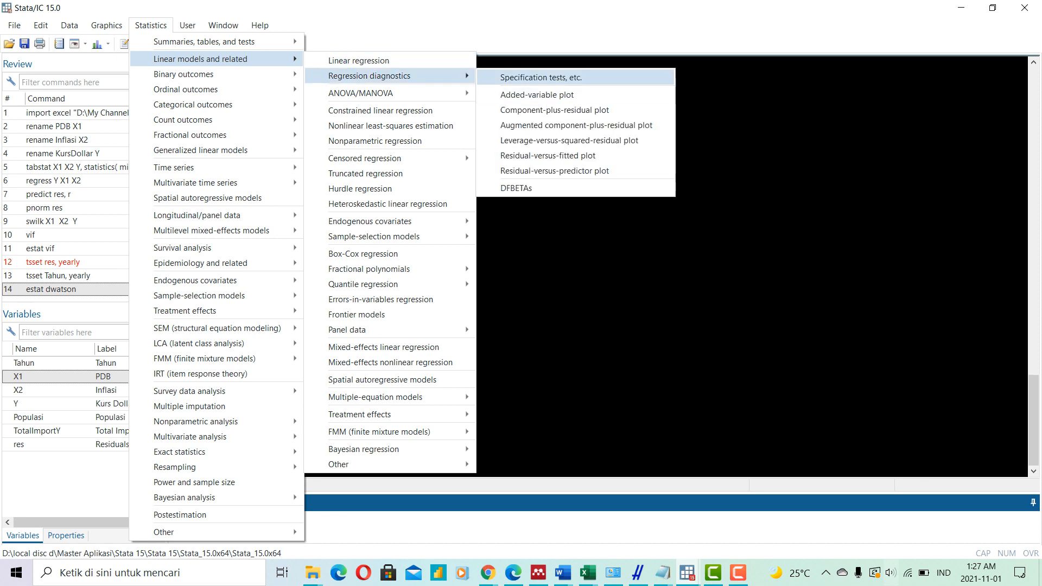
click(541, 78)
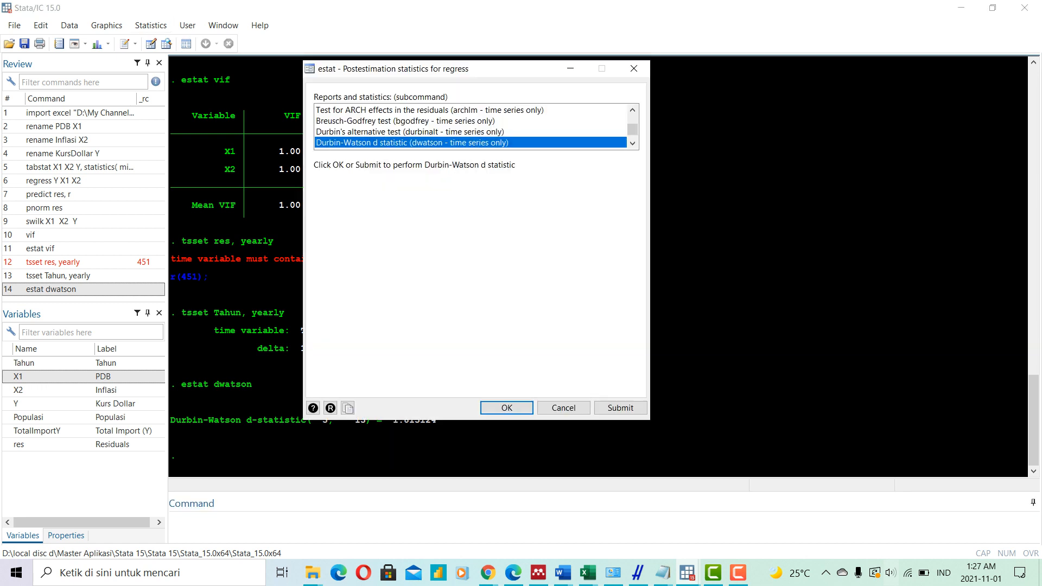
scroll(472, 126, up, 4)
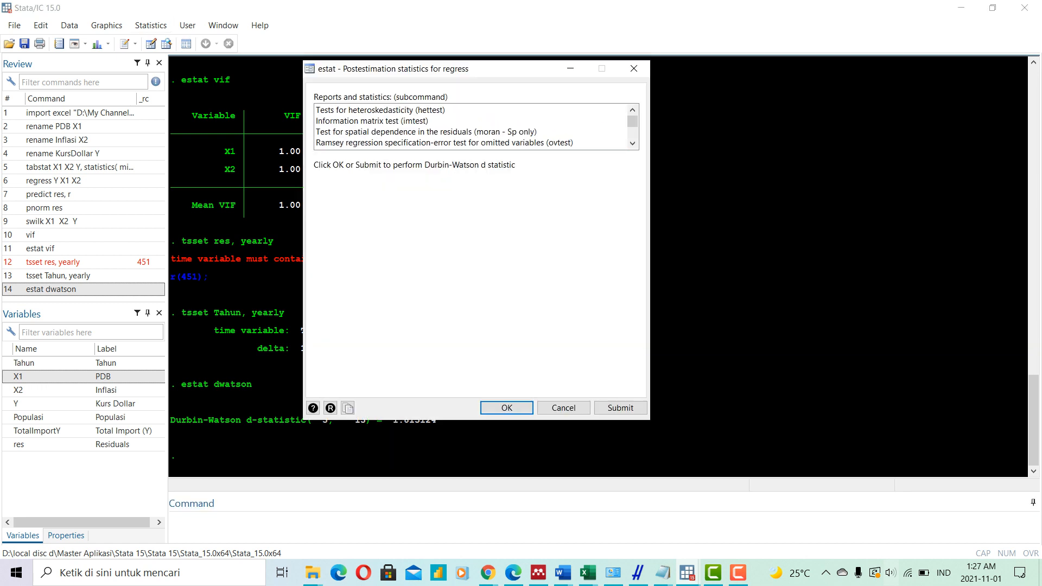
click(414, 110)
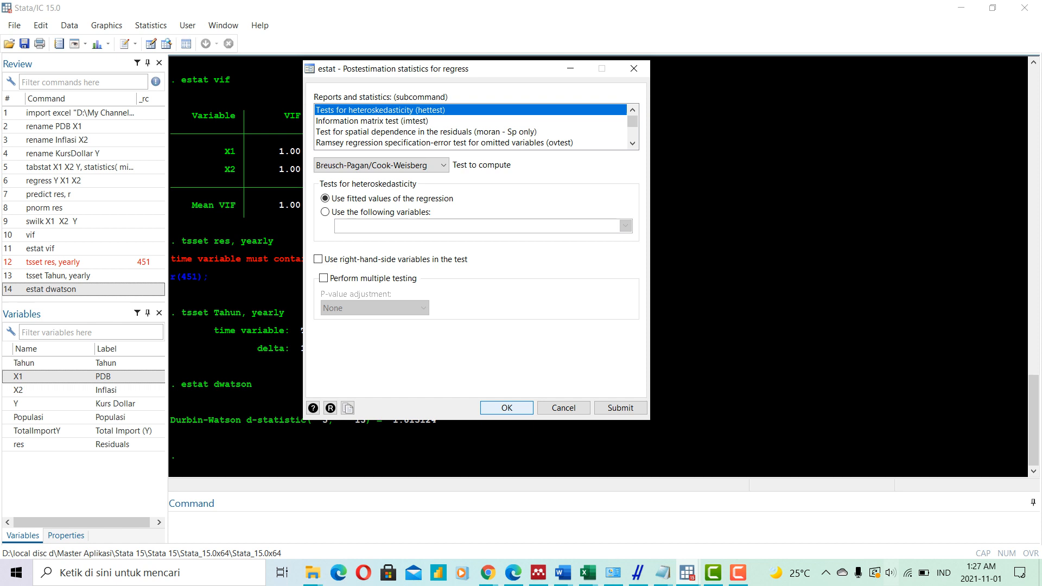
click(507, 407)
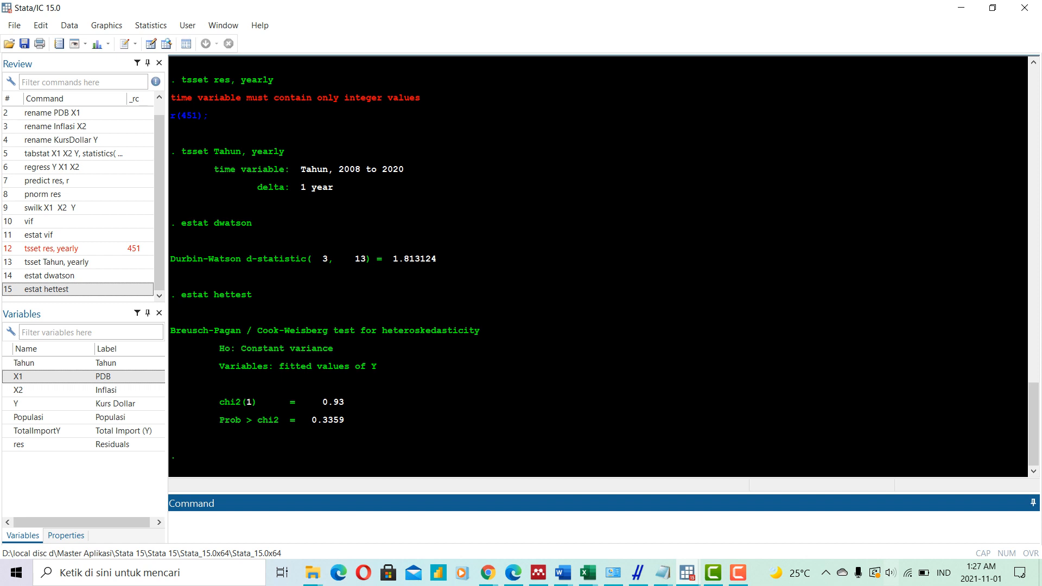
- Review the session's results from the data import through the regression, normality, VIF and time-series output
scroll(596, 266, up, 15)
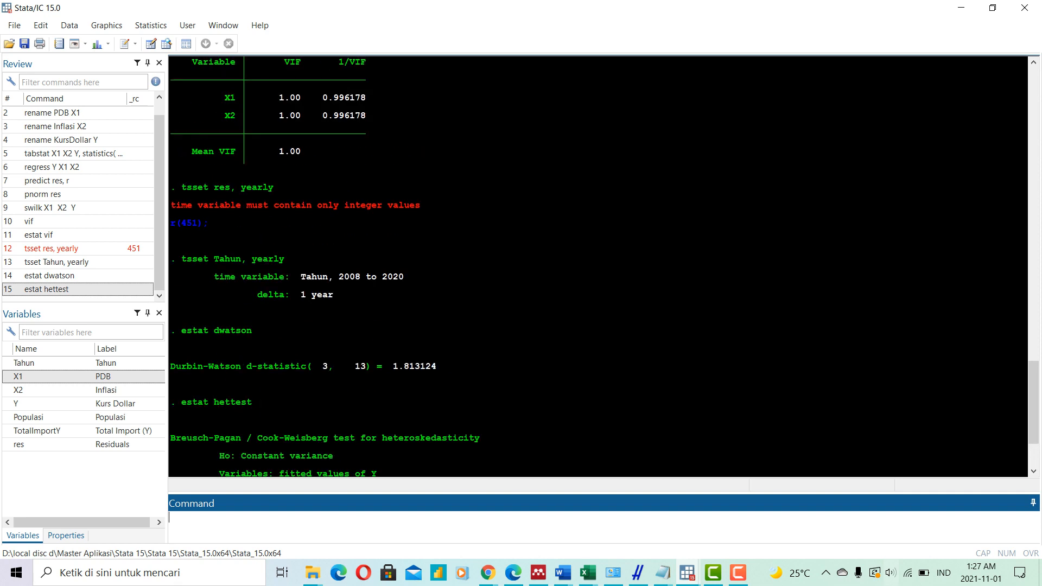
scroll(597, 266, up, 9)
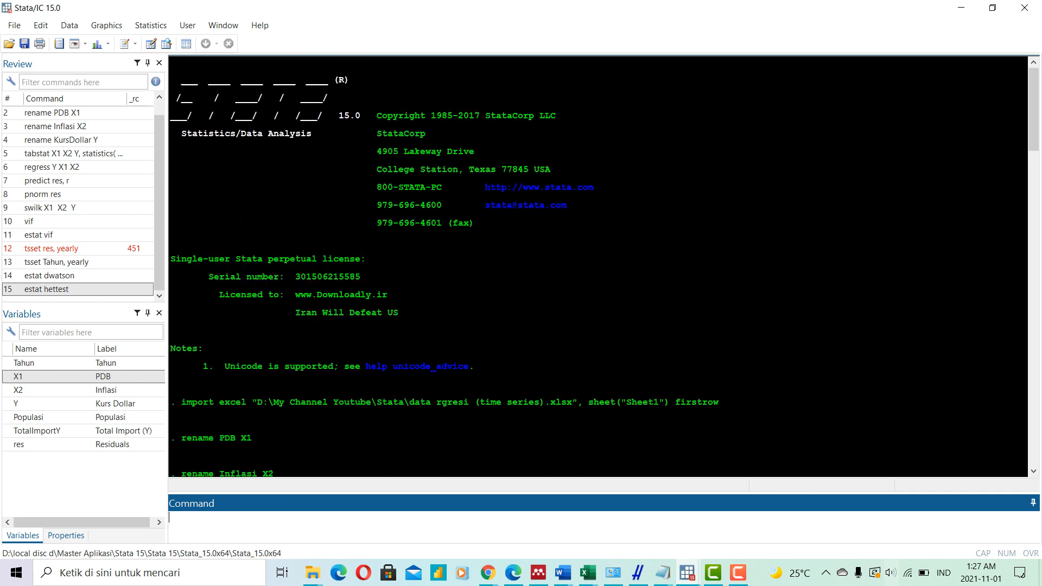
scroll(597, 266, down, 20)
scroll(597, 266, down, 10)
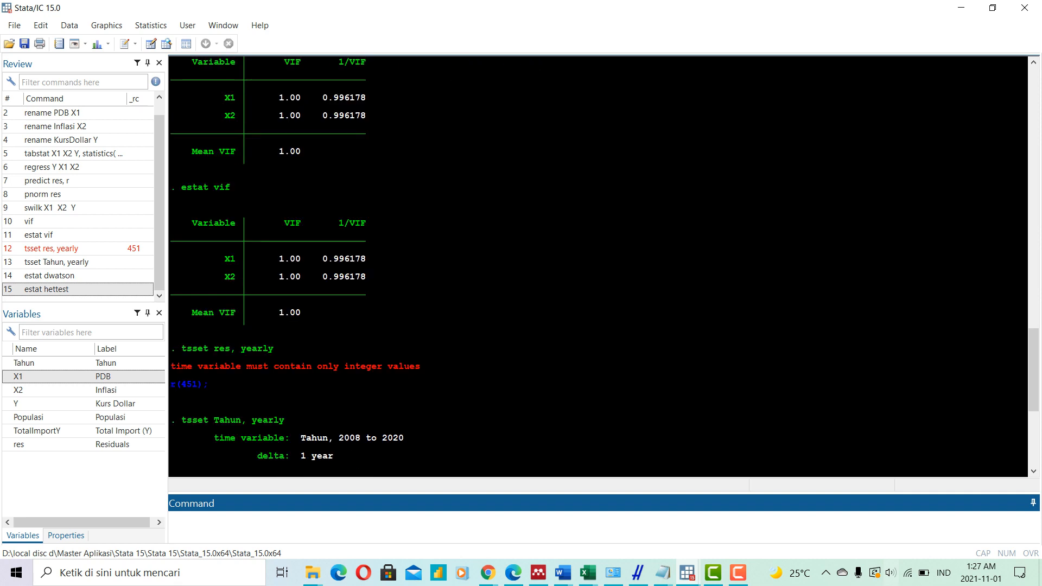
scroll(597, 266, up, 20)
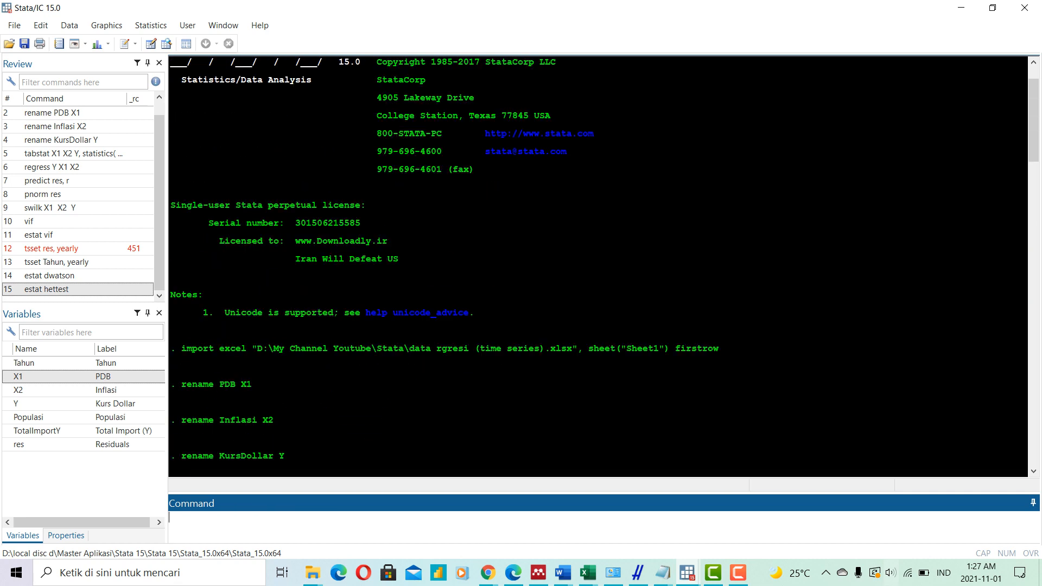
scroll(597, 265, up, 1)
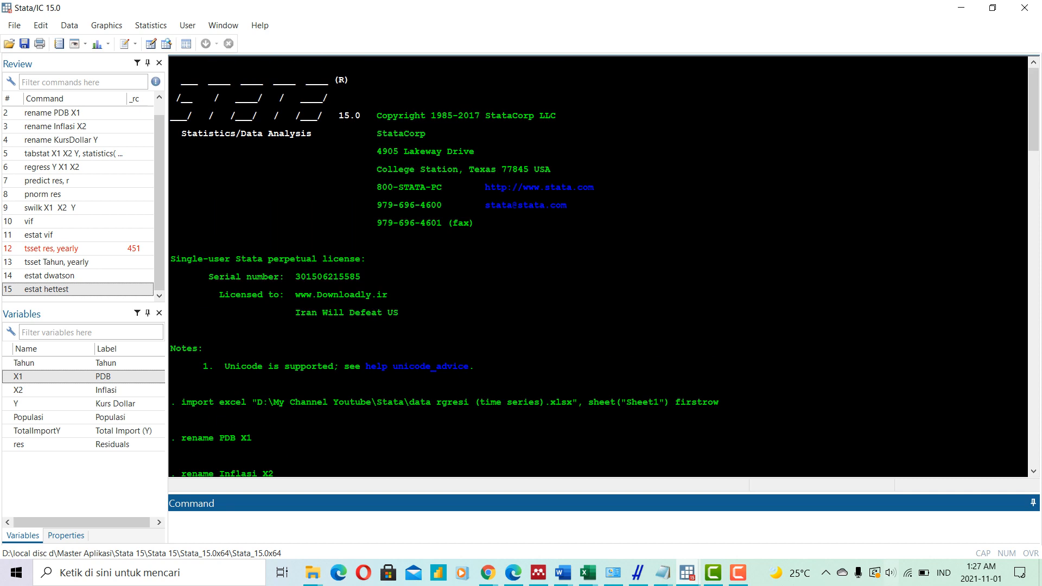
scroll(597, 266, down, 15)
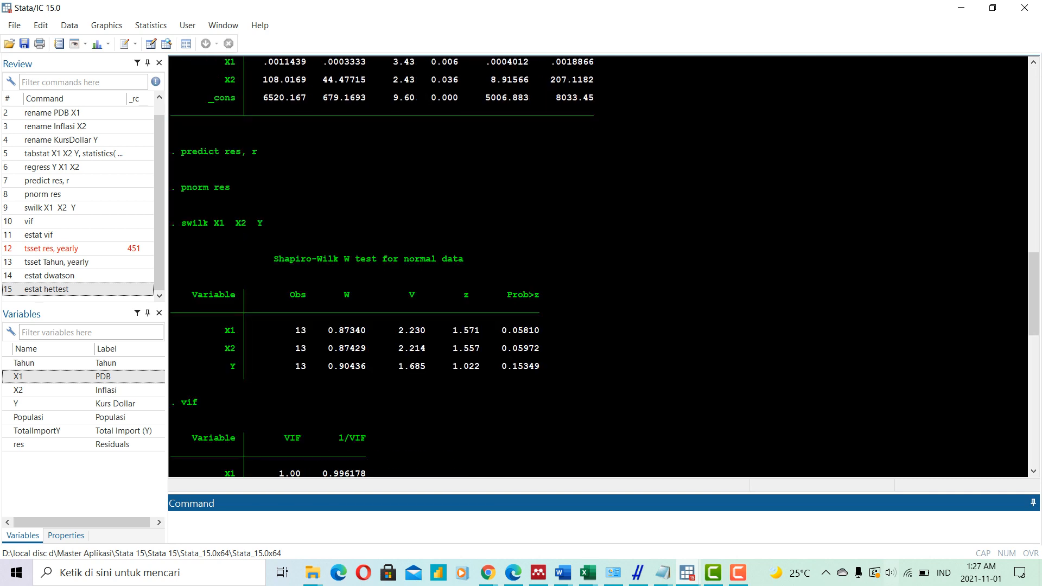
scroll(597, 265, down, 7)
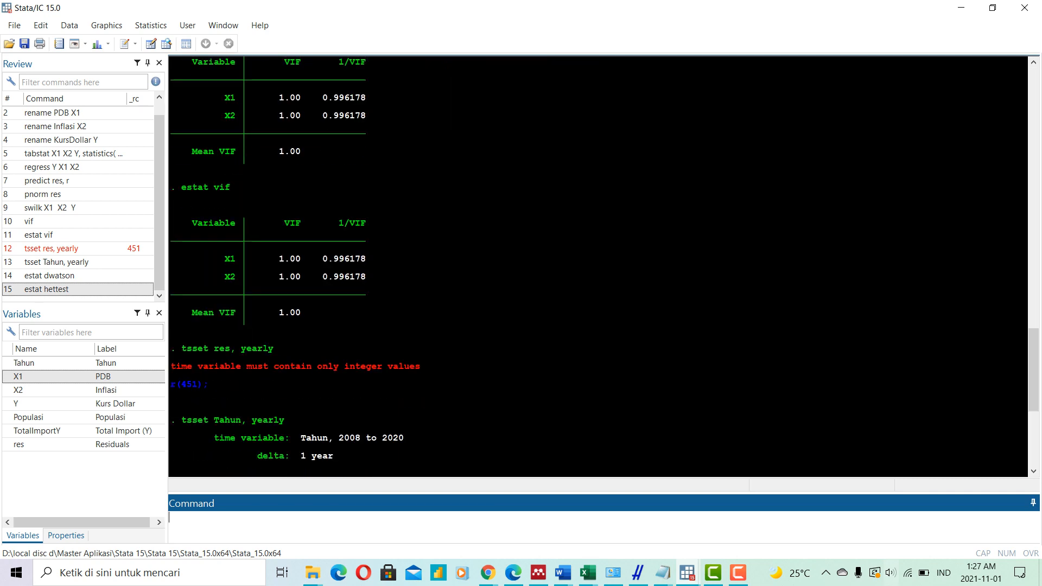